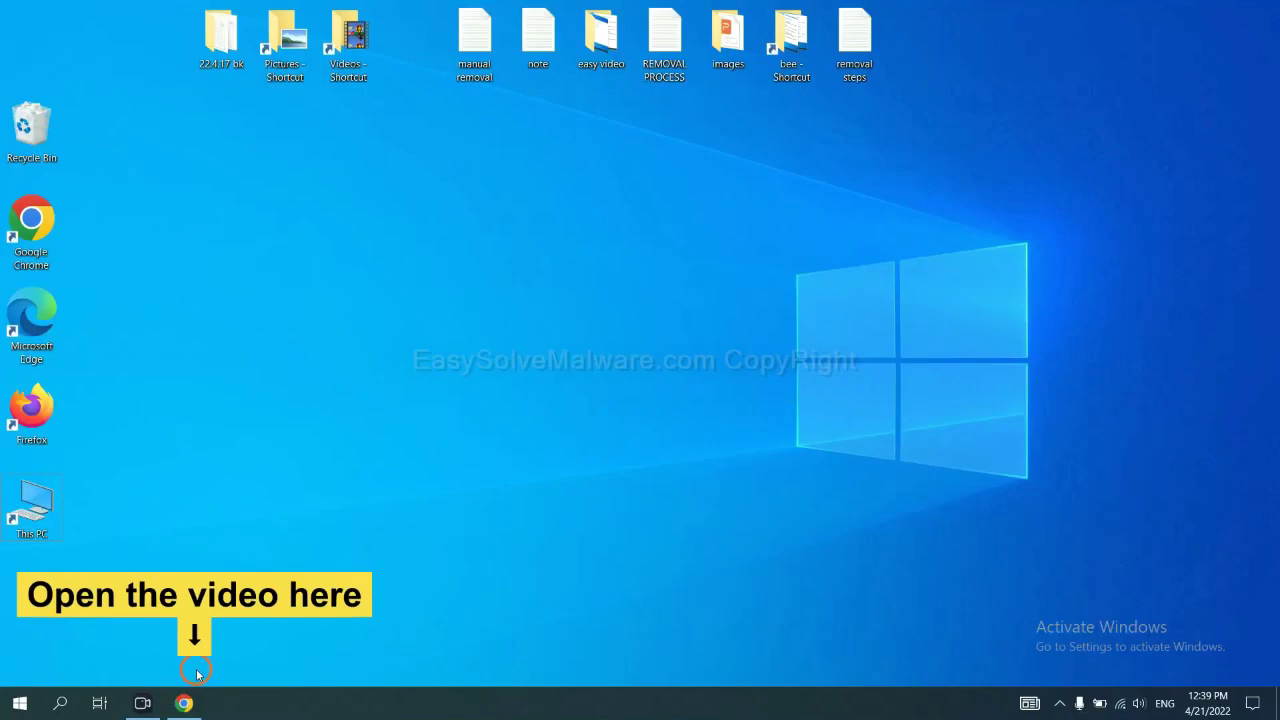
- Switch to Chrome and download SpyHunter for Windows from the already open easysolvemalware.com page
{"action": "left_click", "coordinate": [196, 703]}
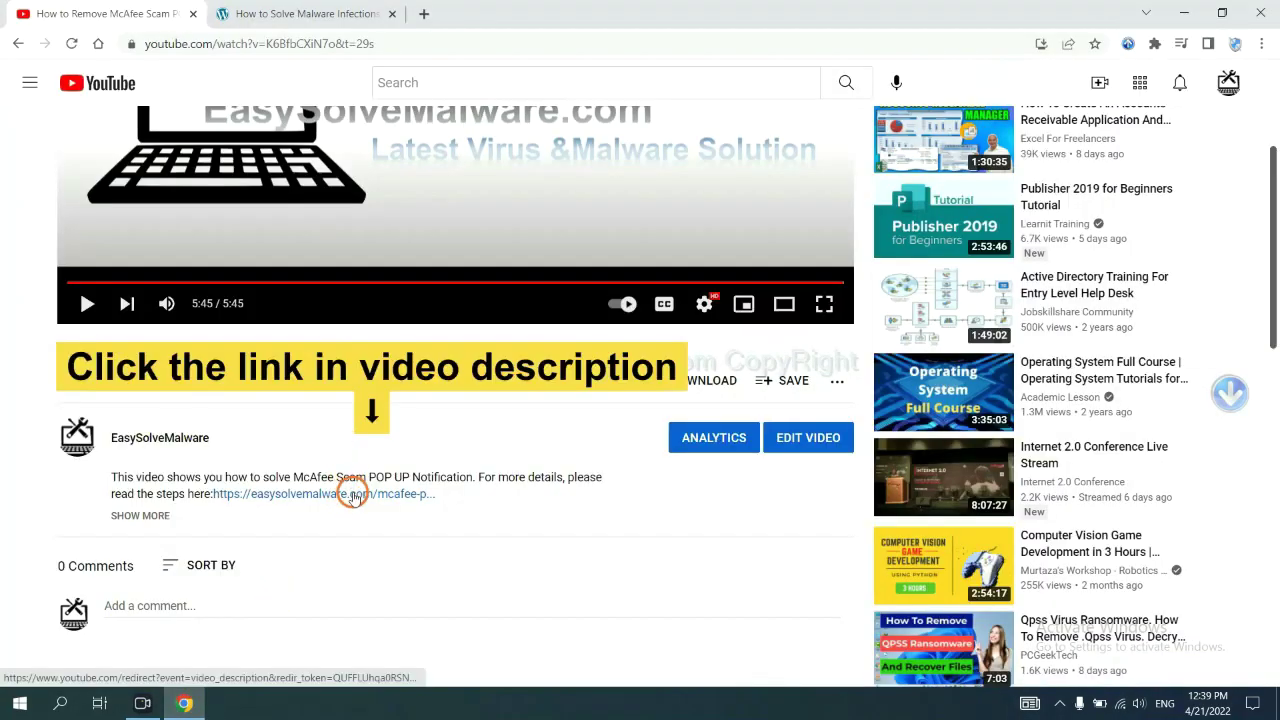
{"action": "left_click", "coordinate": [329, 13]}
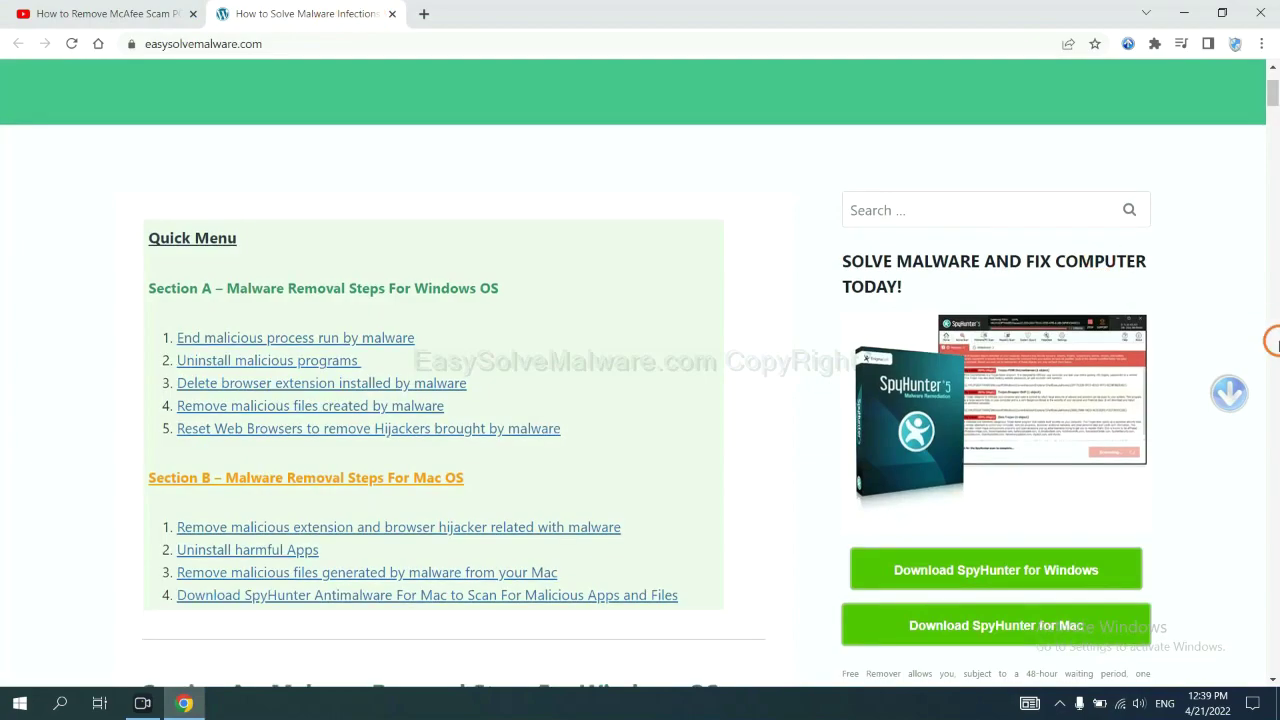
{"action": "scroll", "coordinate": [1272, 340], "scroll_direction": "down", "scroll_amount": 3}
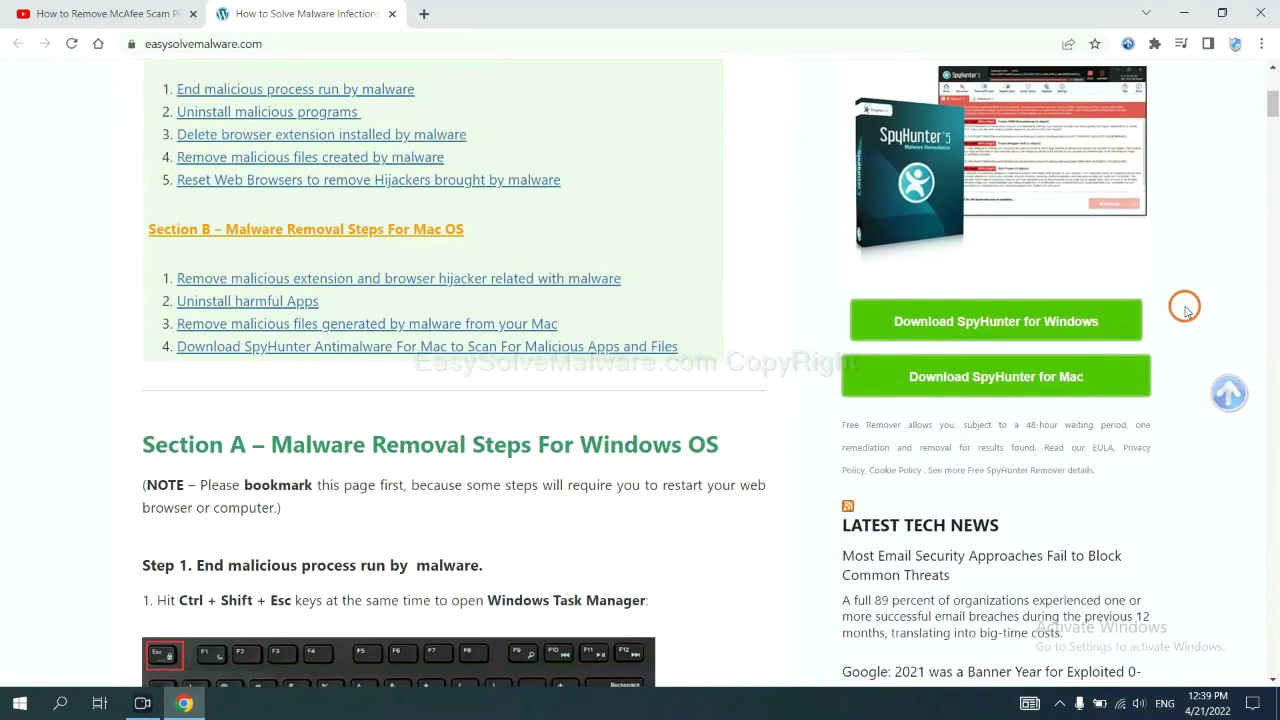
{"action": "left_click", "coordinate": [1087, 319]}
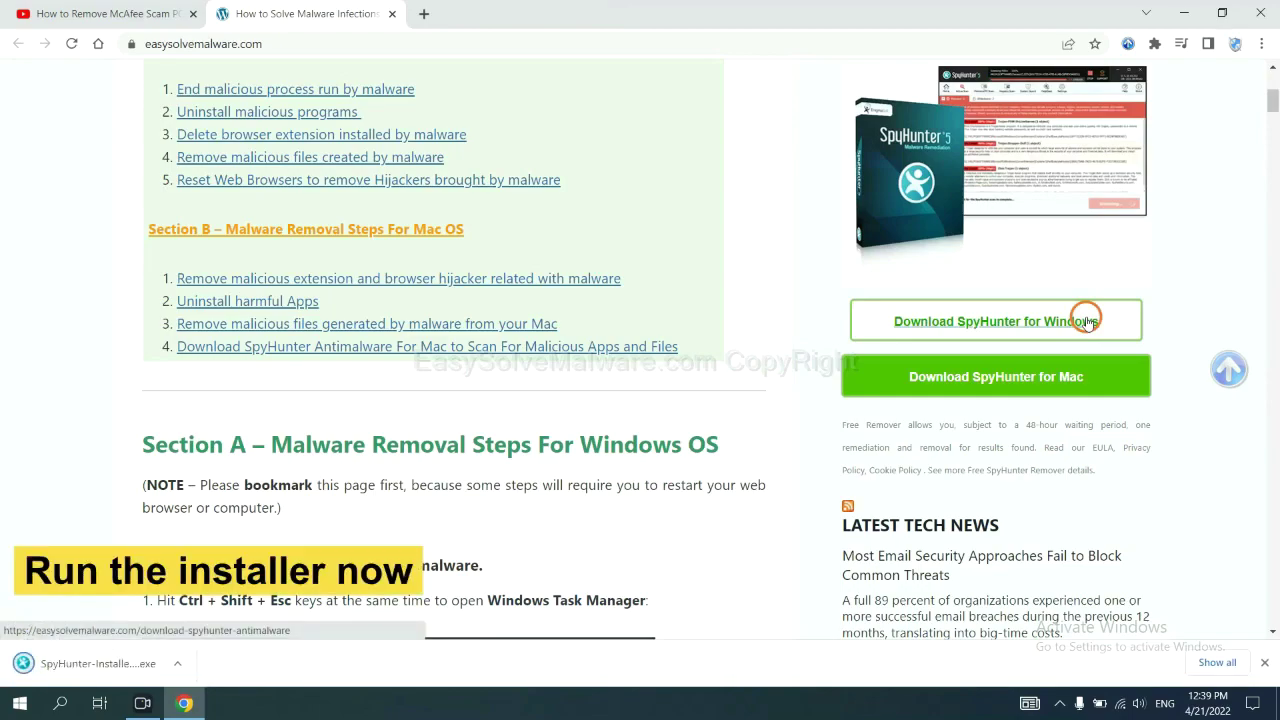
- Run the downloaded SpyHunter installer in English and complete the setup
{"action": "left_click", "coordinate": [80, 665]}
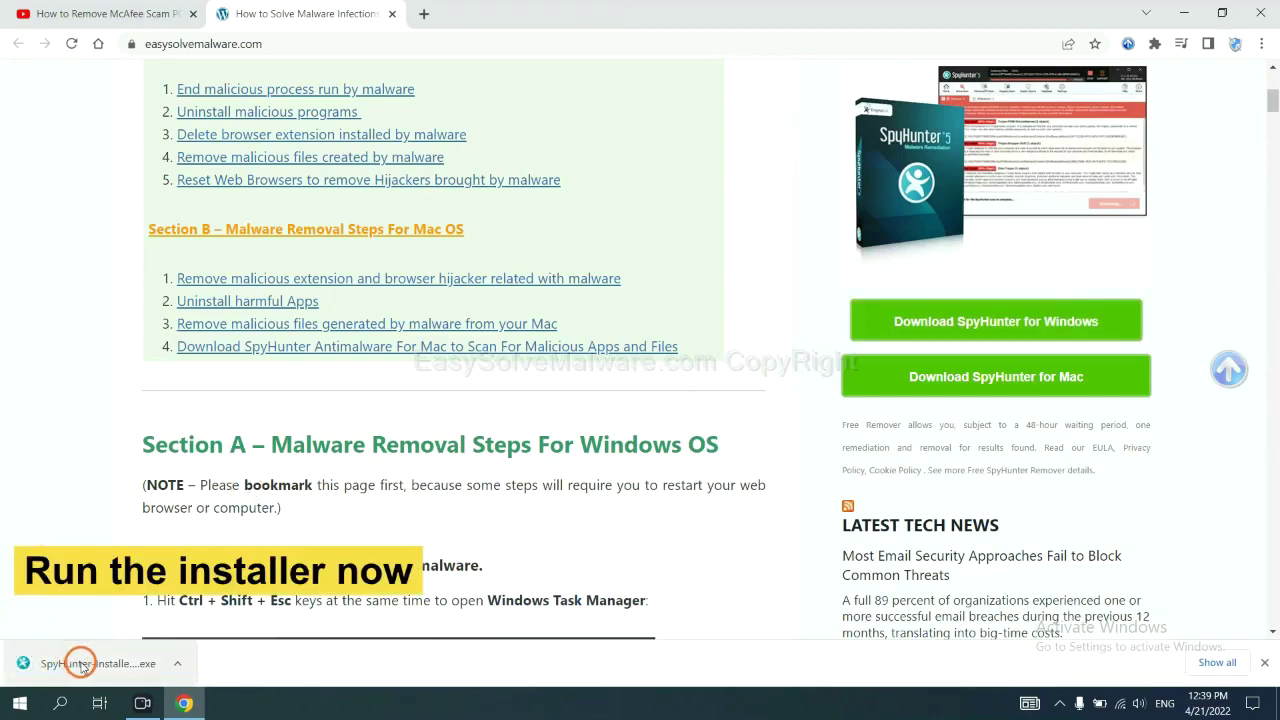
{"action": "left_click", "coordinate": [81, 665]}
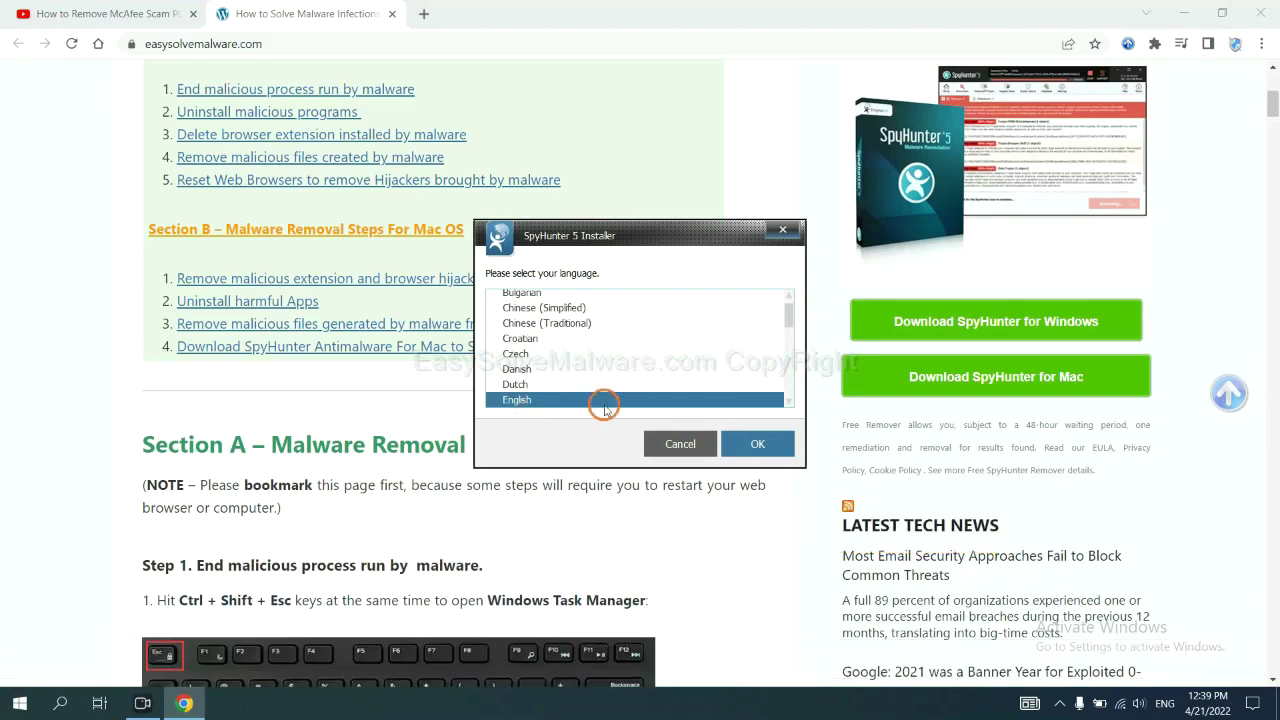
{"action": "left_click", "coordinate": [740, 444]}
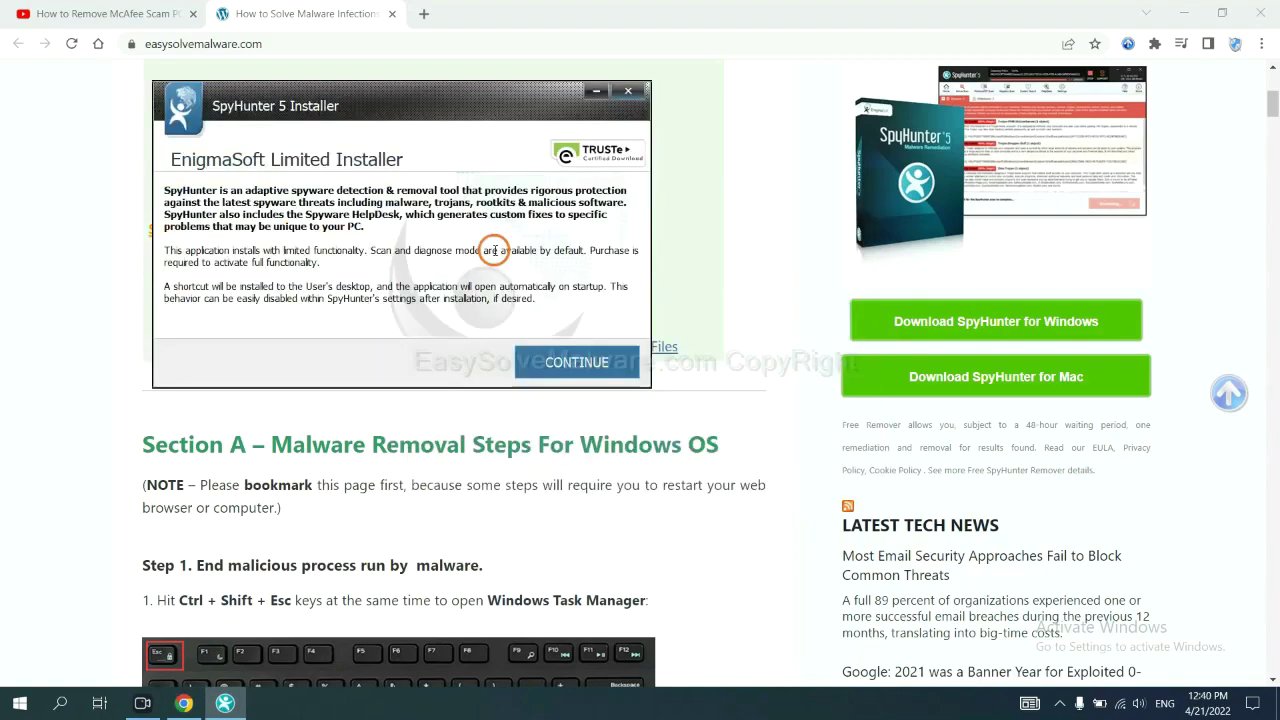
{"action": "left_click", "coordinate": [545, 362]}
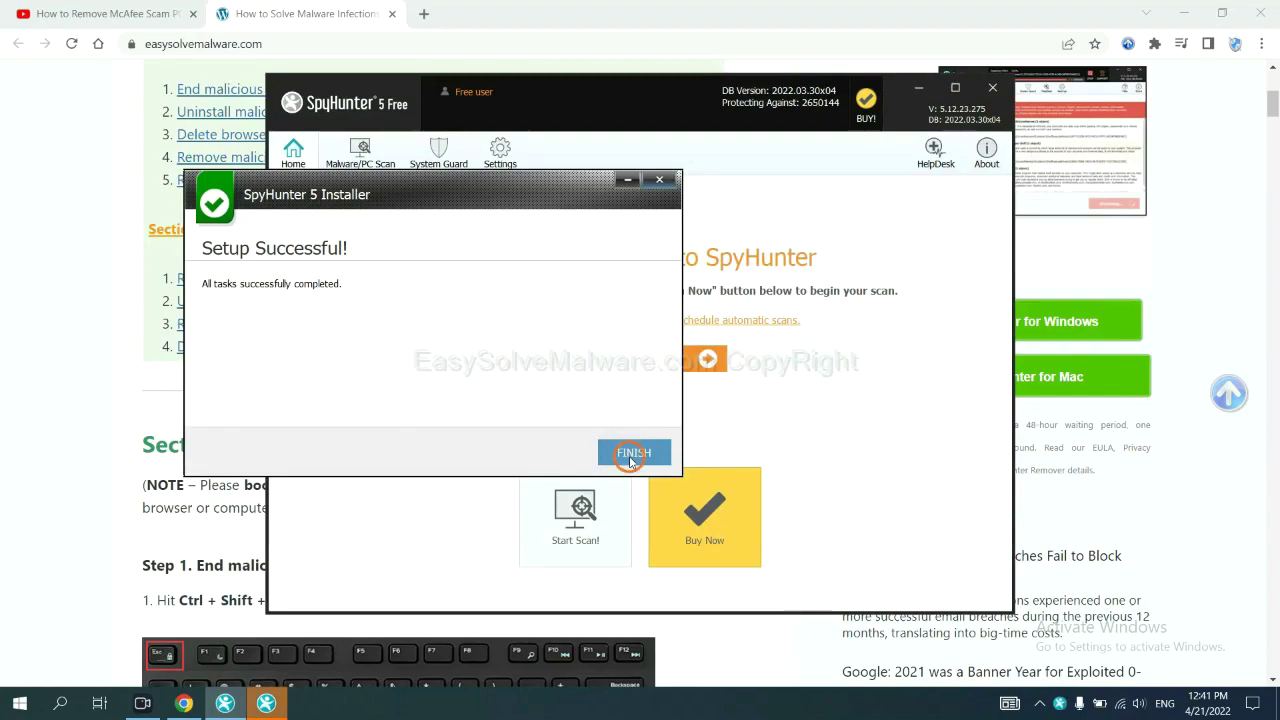
{"action": "left_click", "coordinate": [629, 451]}
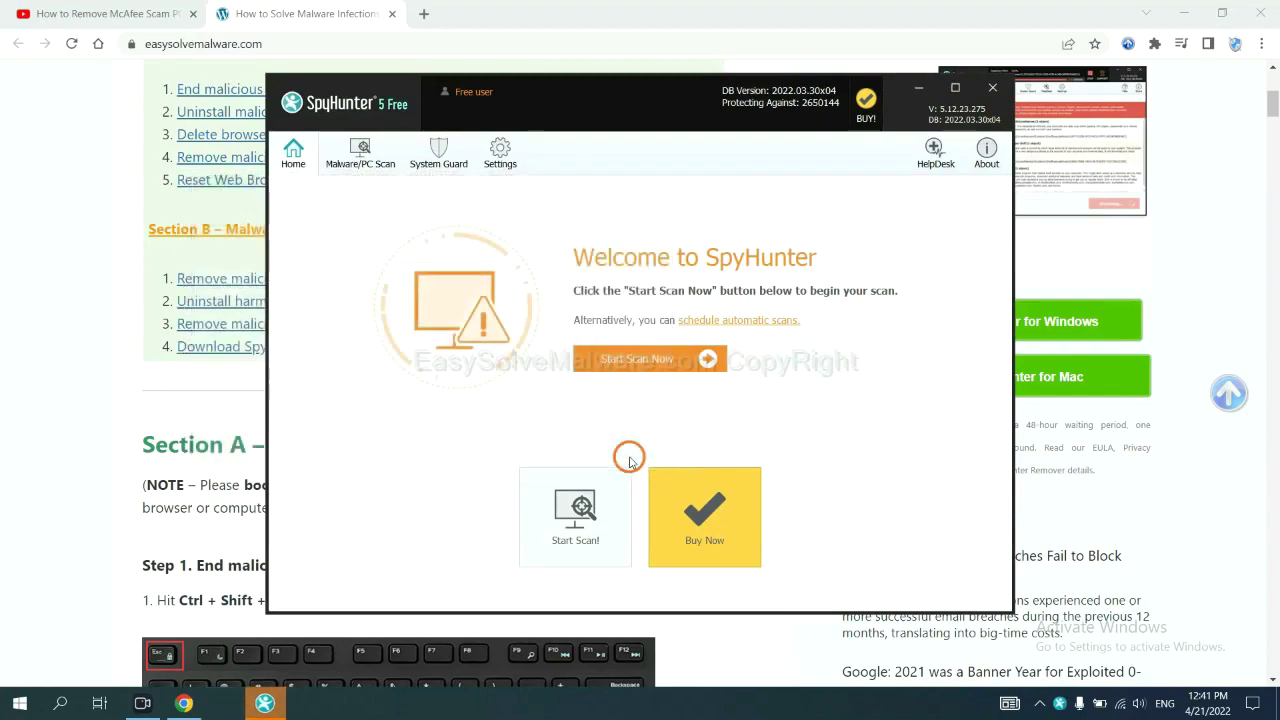
- Start a SpyHunter scan and continue past the unknown objects list, leaving remove360.bat set to Disable
{"action": "left_click", "coordinate": [632, 365]}
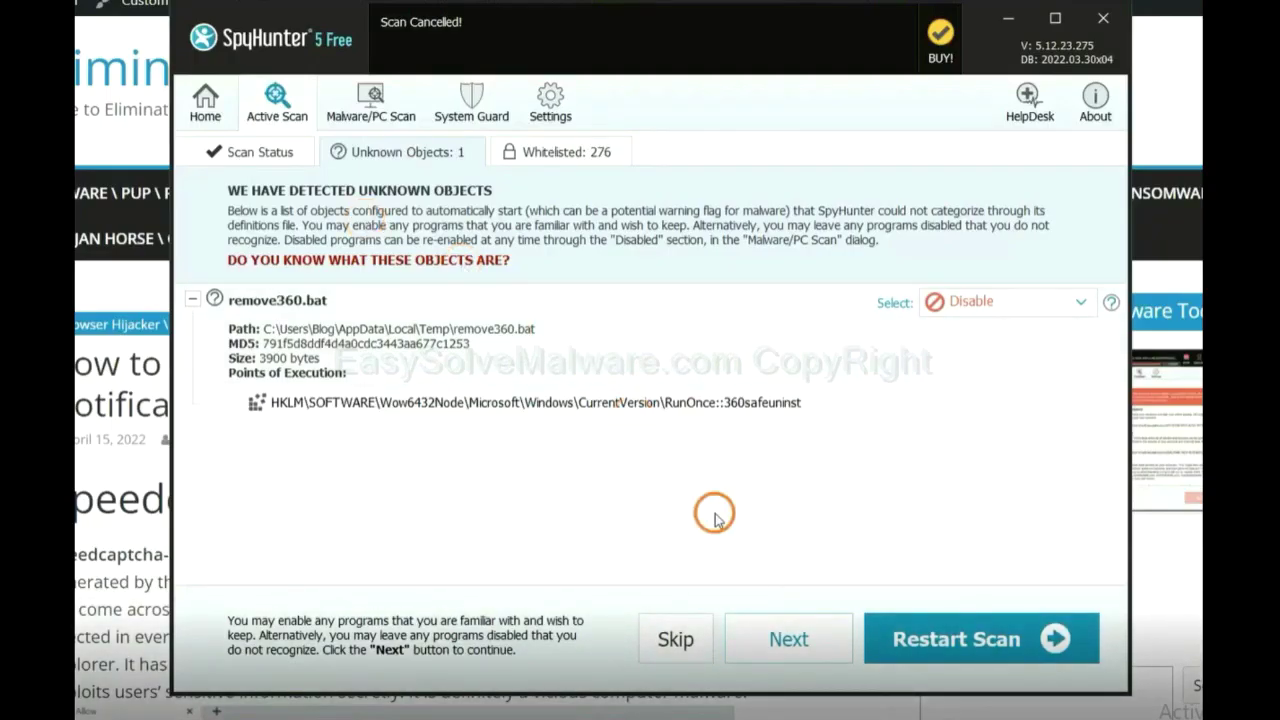
{"action": "left_click", "coordinate": [787, 640]}
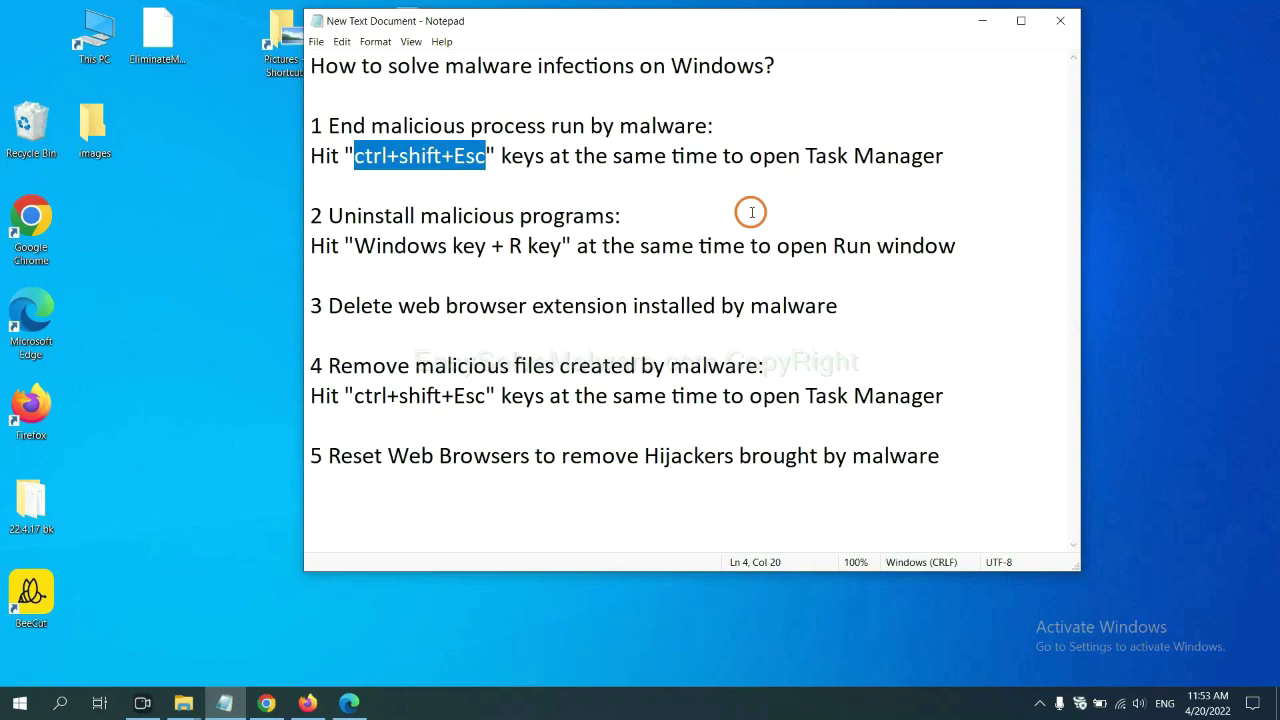
- Highlight the Task Manager shortcut under the first step of the Notepad notes and open Task Manager
{"action": "left_click", "coordinate": [456, 158]}
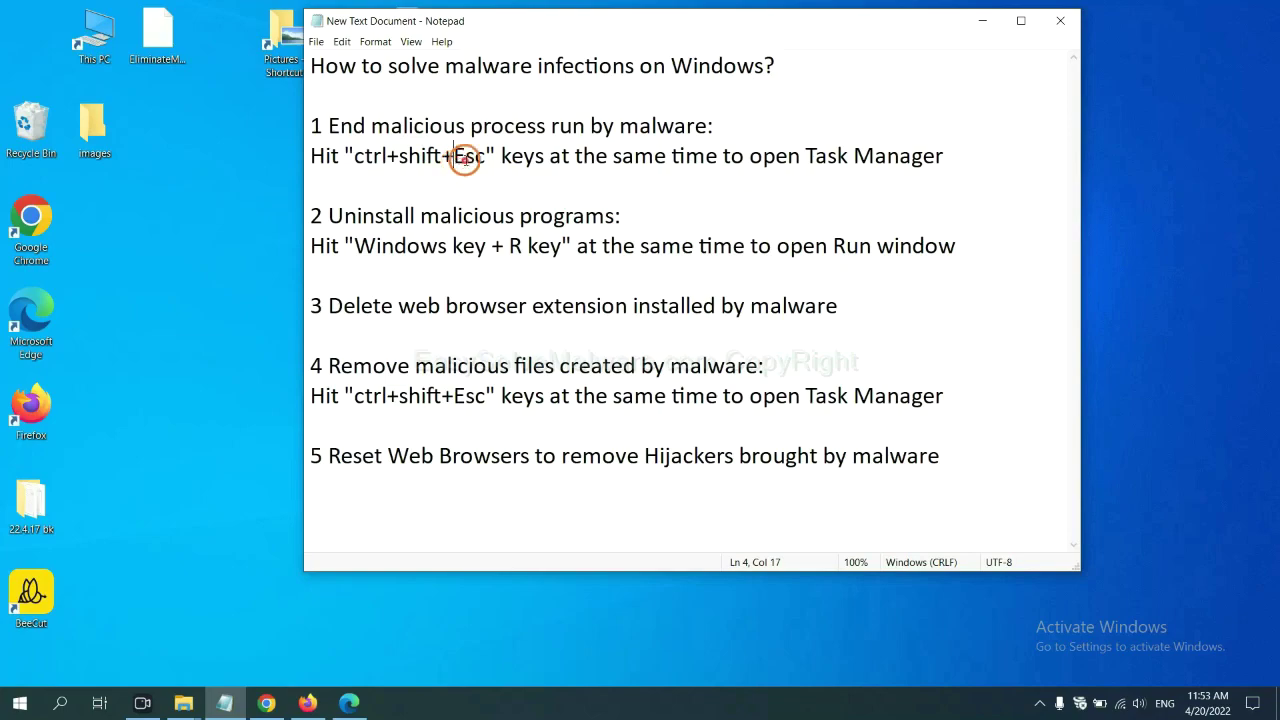
{"action": "left_click_drag", "start_coordinate": [486, 158], "coordinate": [356, 158]}
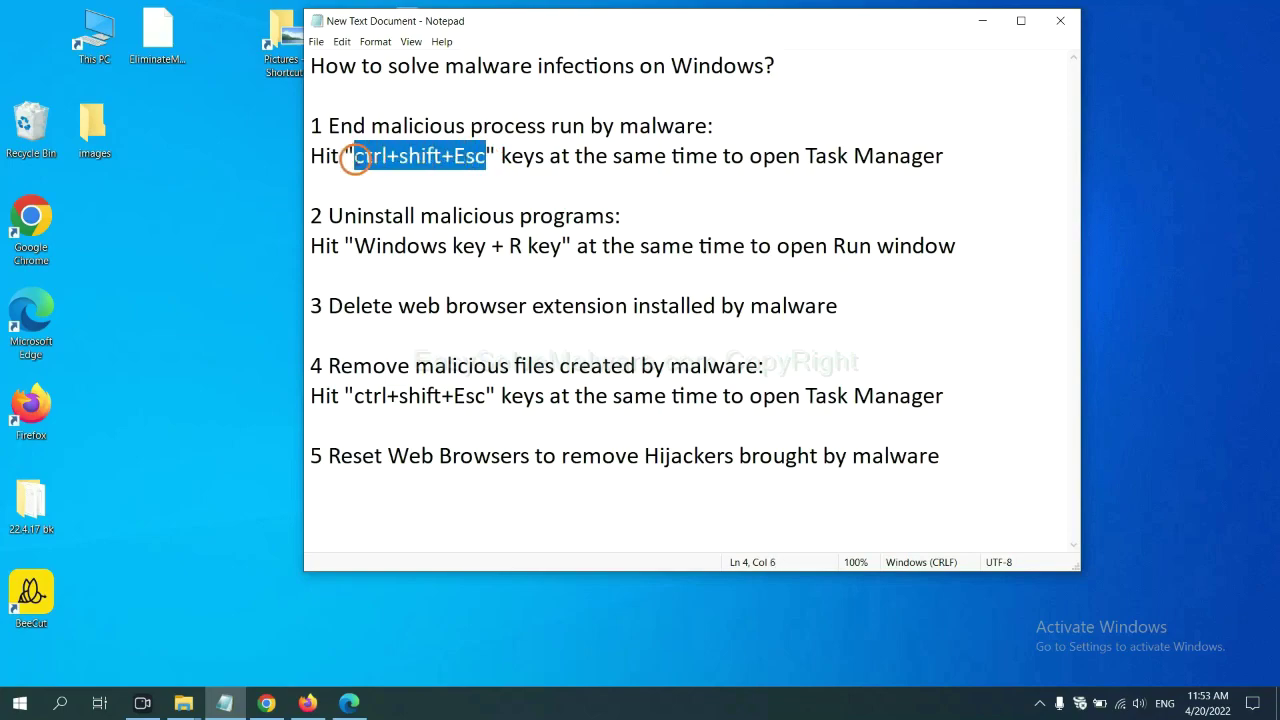
{"action": "key", "text": "ctrl+shift+Escape"}
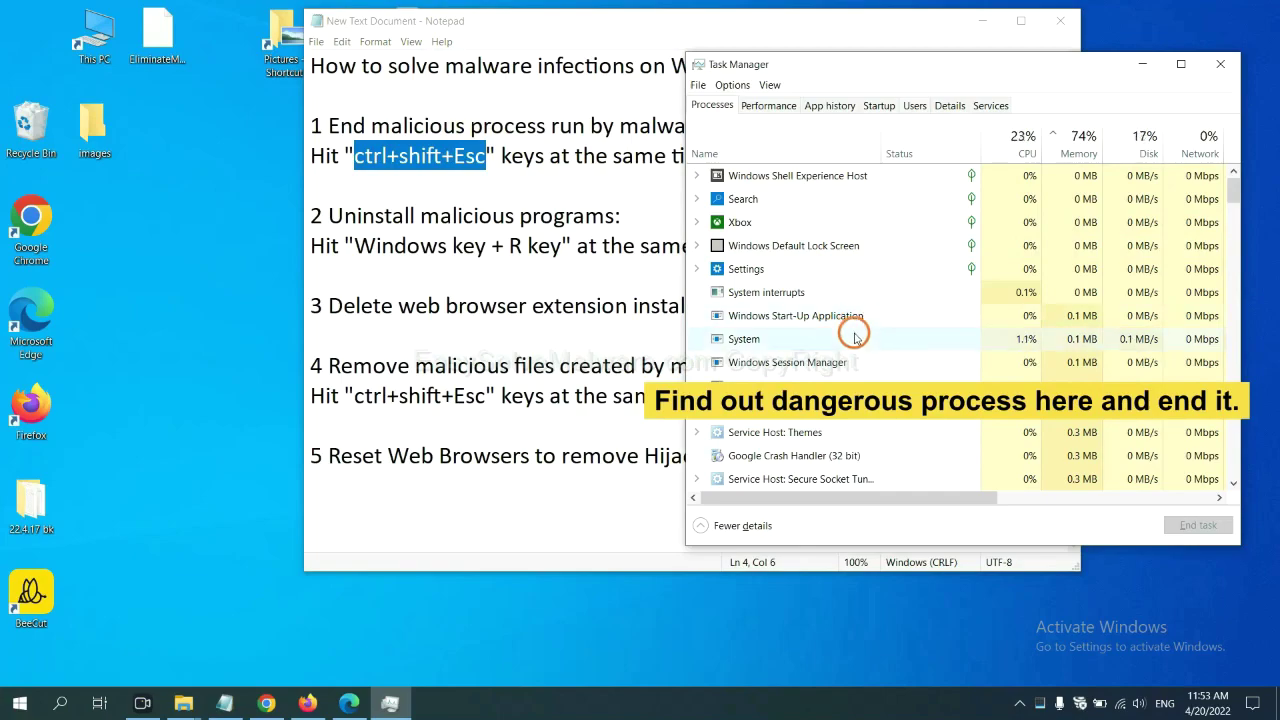
- Select the Usermode Font Driver Host process as the example of a task to end, and close Task Manager
{"action": "left_click", "coordinate": [854, 338]}
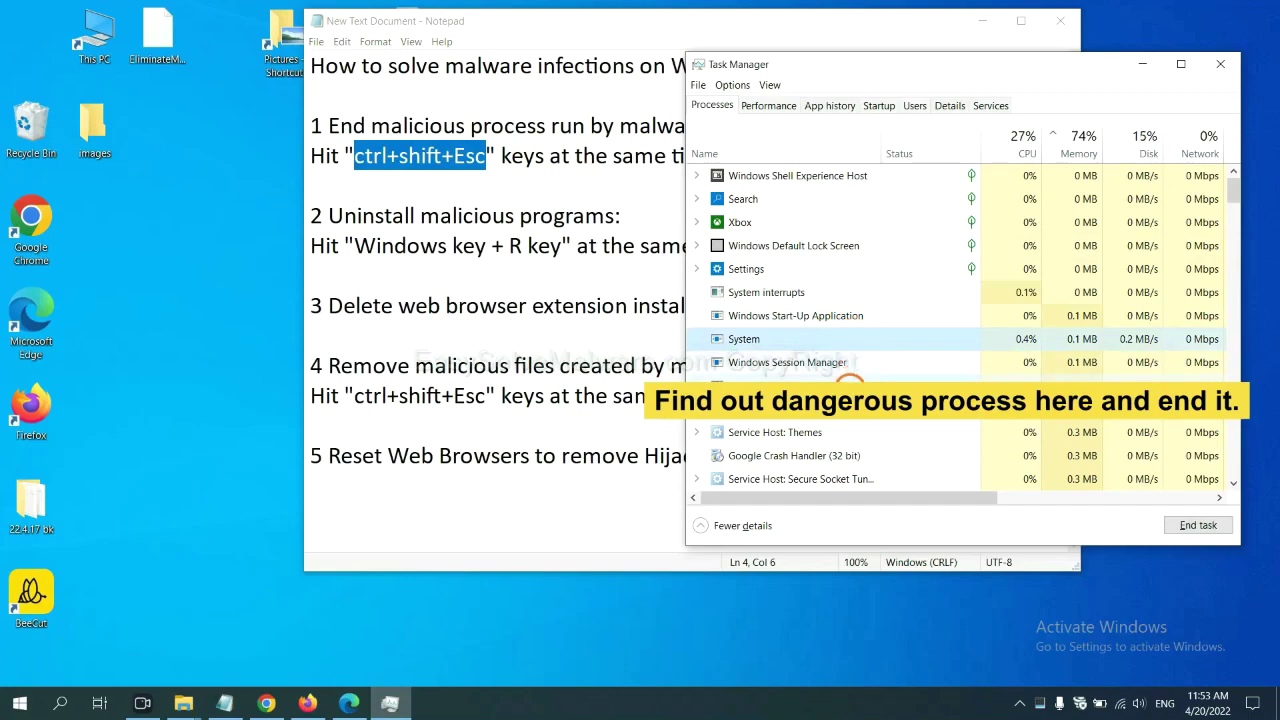
{"action": "left_click", "coordinate": [850, 385]}
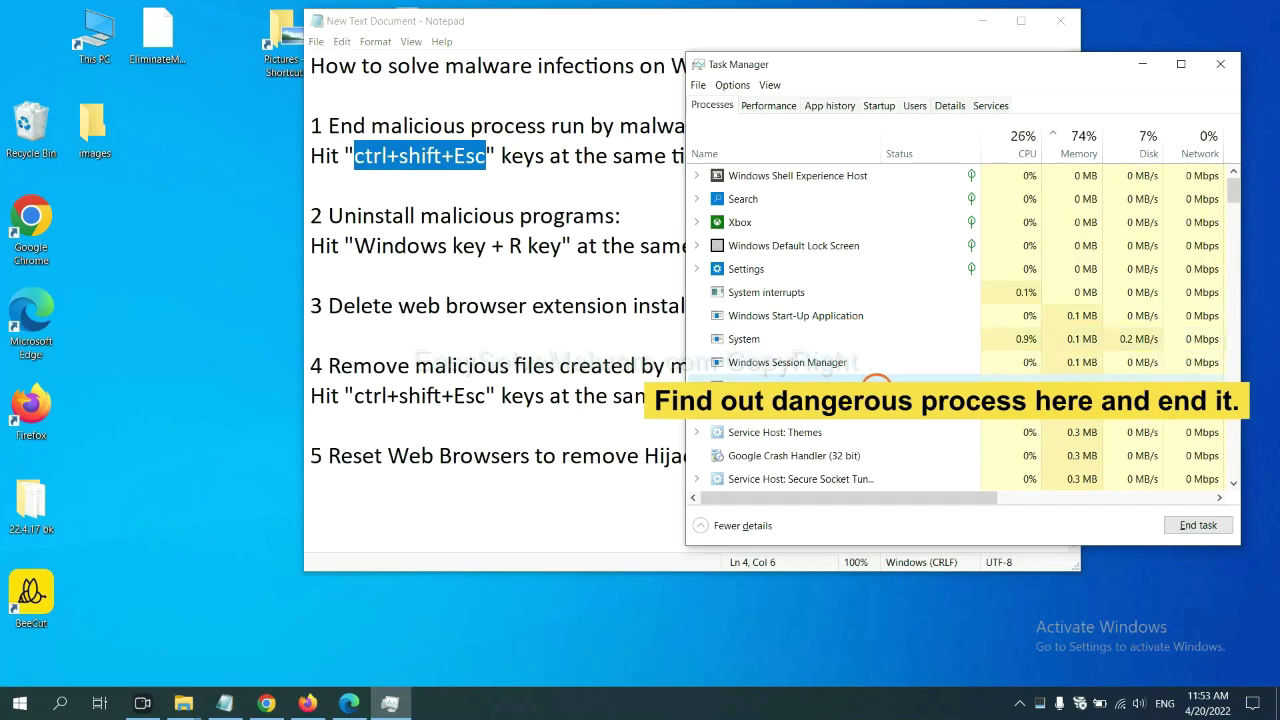
{"action": "left_click", "coordinate": [1208, 526]}
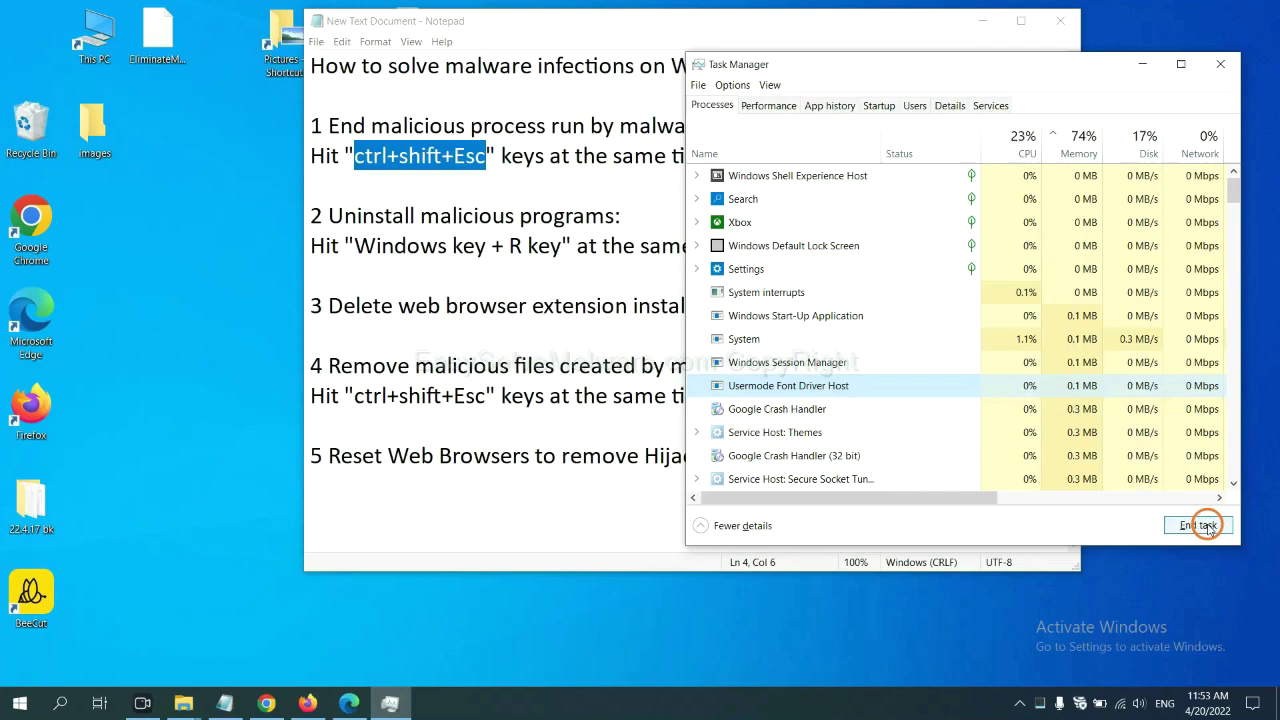
{"action": "left_click", "coordinate": [1219, 64]}
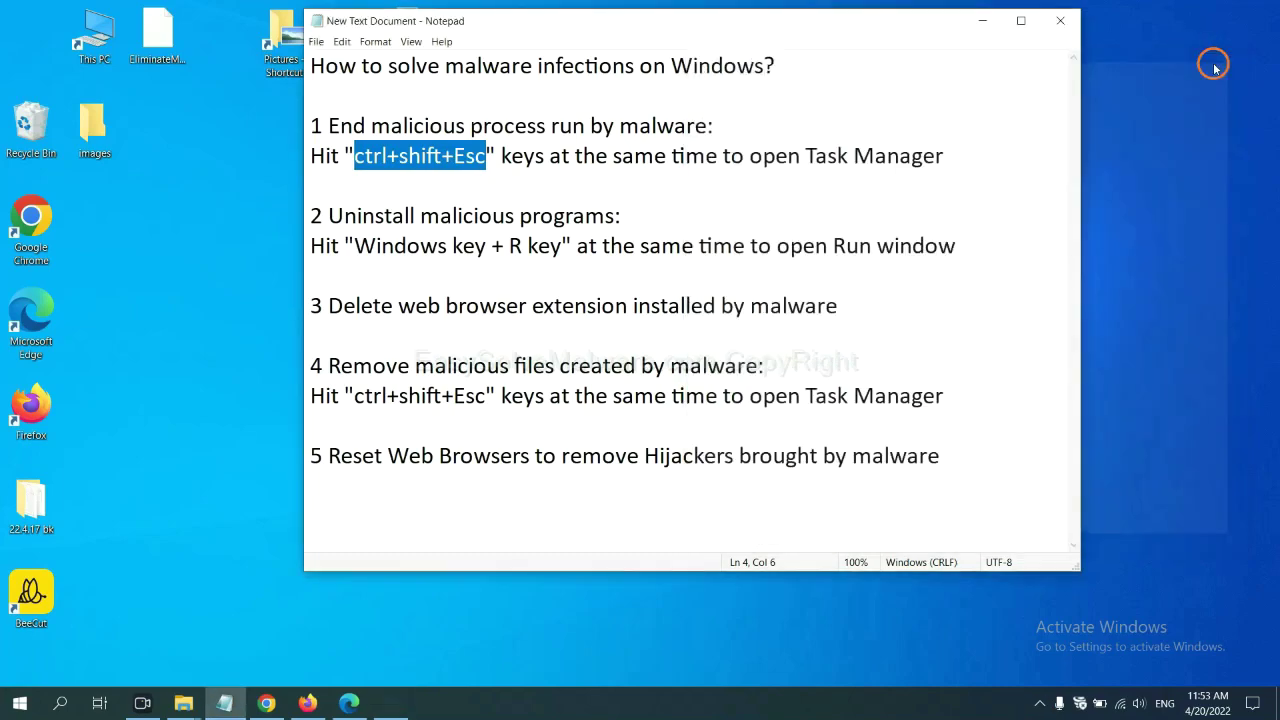
- Highlight the Run window shortcut under the notes' second step and launch "control panel" from the Run dialog
{"action": "left_click", "coordinate": [312, 275]}
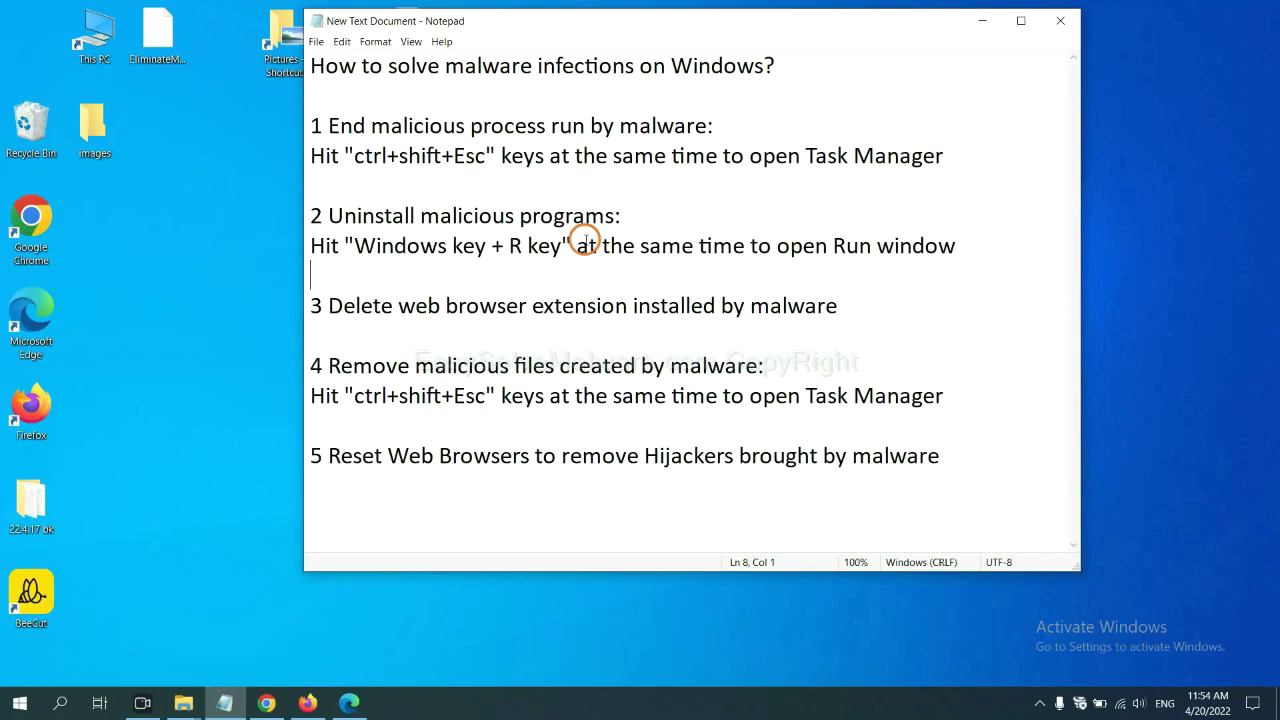
{"action": "left_click_drag", "start_coordinate": [352, 250], "coordinate": [557, 258]}
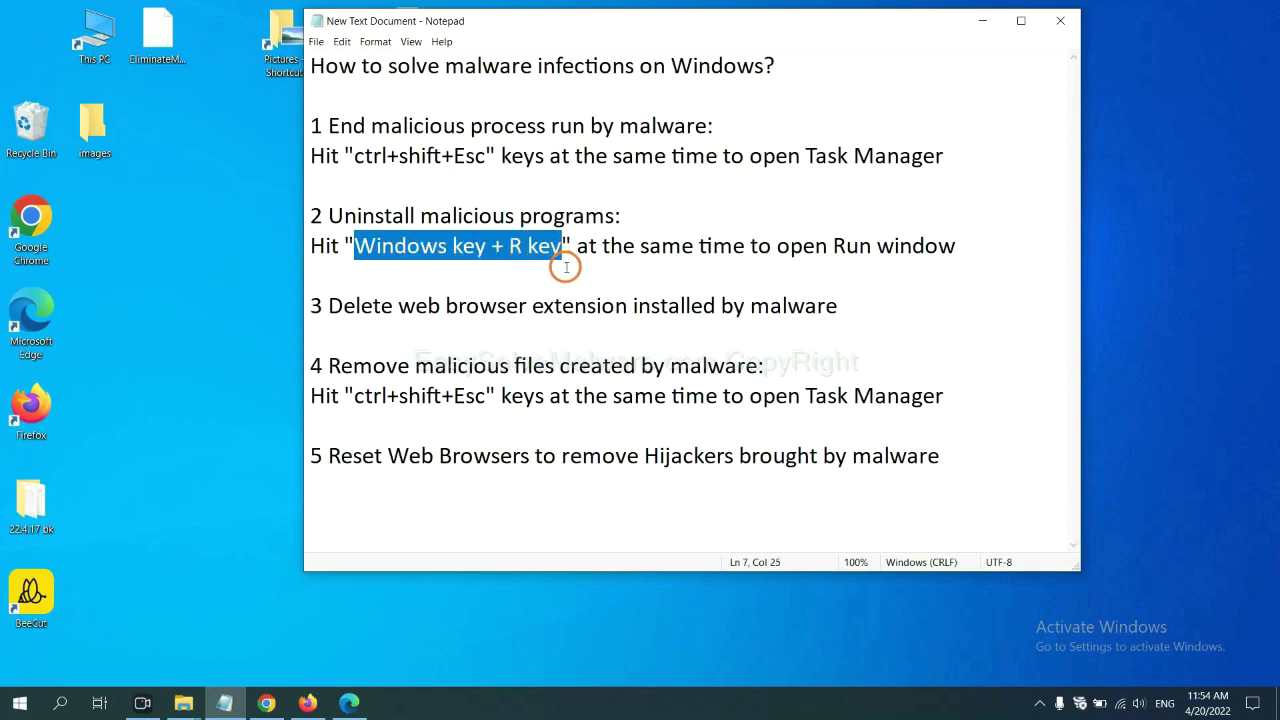
{"action": "key", "text": "super+r"}
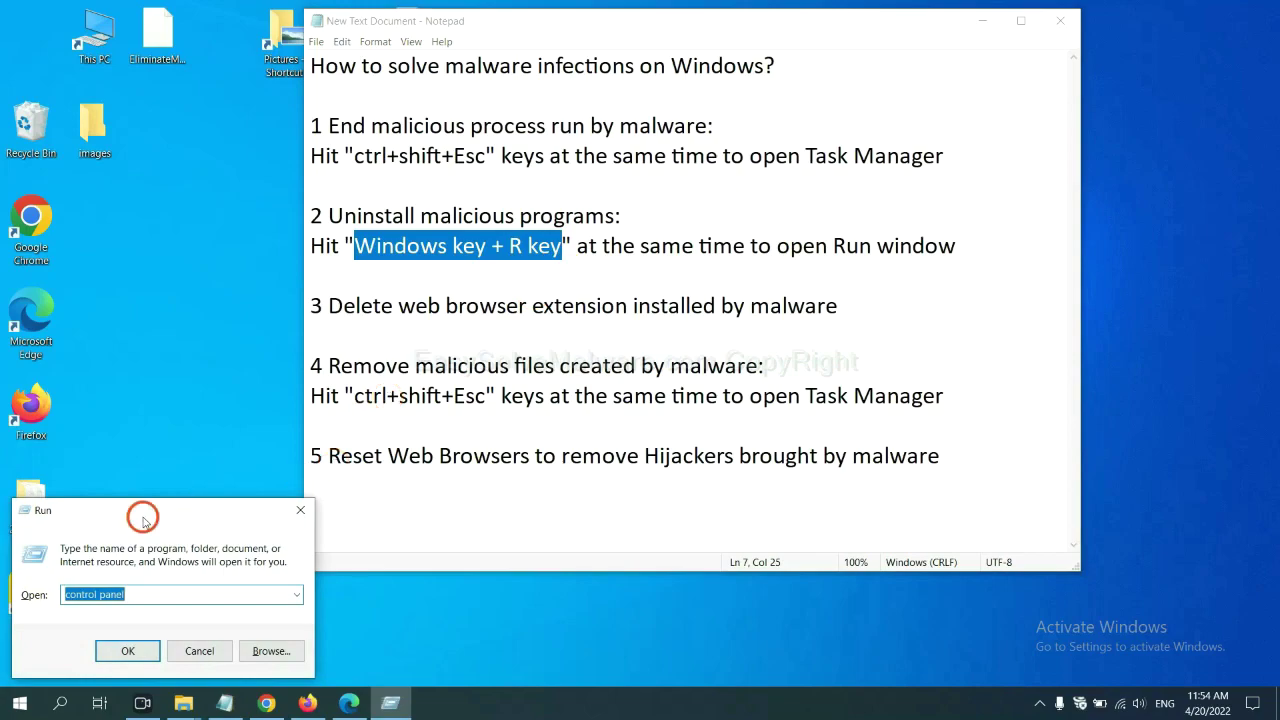
{"action": "left_click_drag", "start_coordinate": [143, 519], "coordinate": [976, 222]}
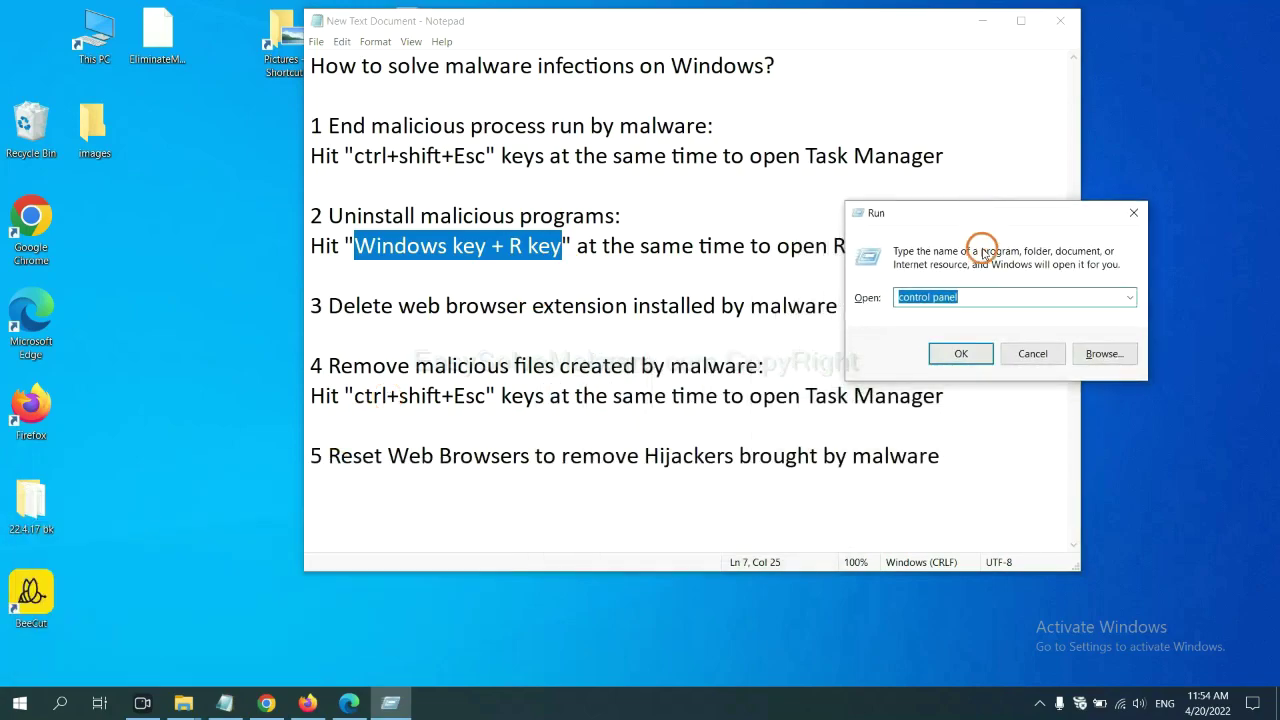
{"action": "left_click", "coordinate": [985, 296]}
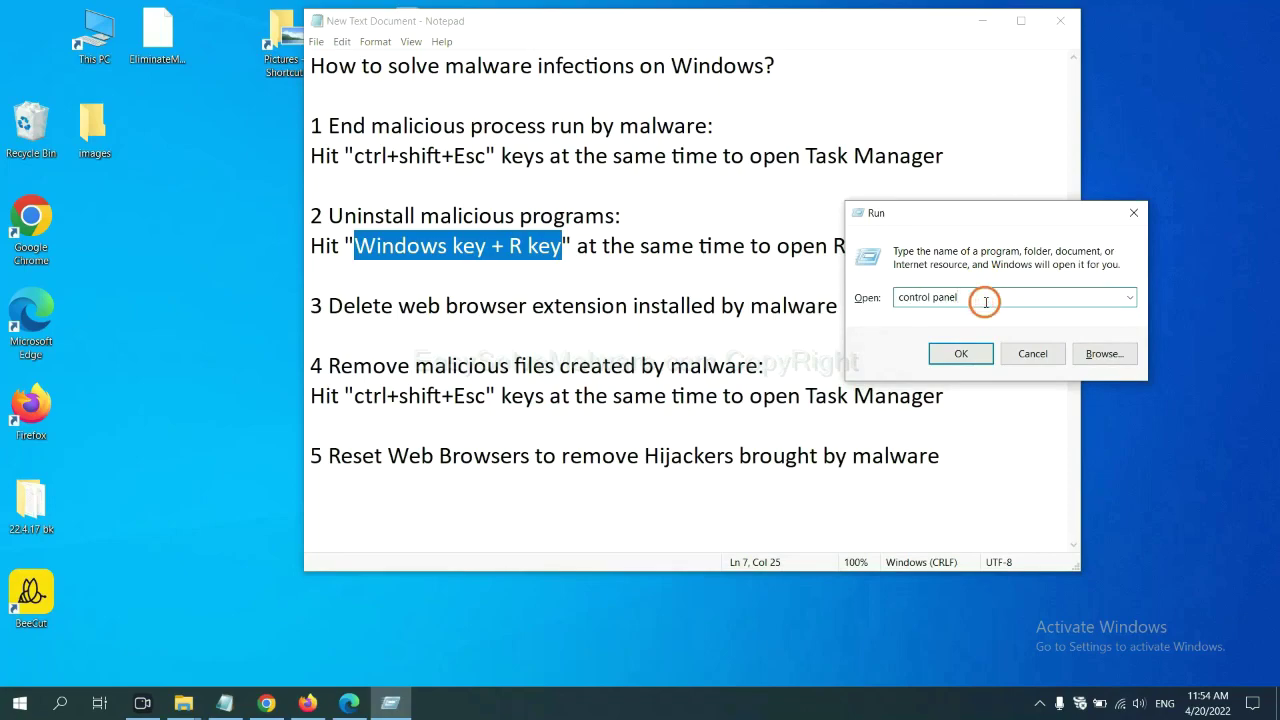
{"action": "left_click_drag", "start_coordinate": [955, 297], "coordinate": [900, 297]}
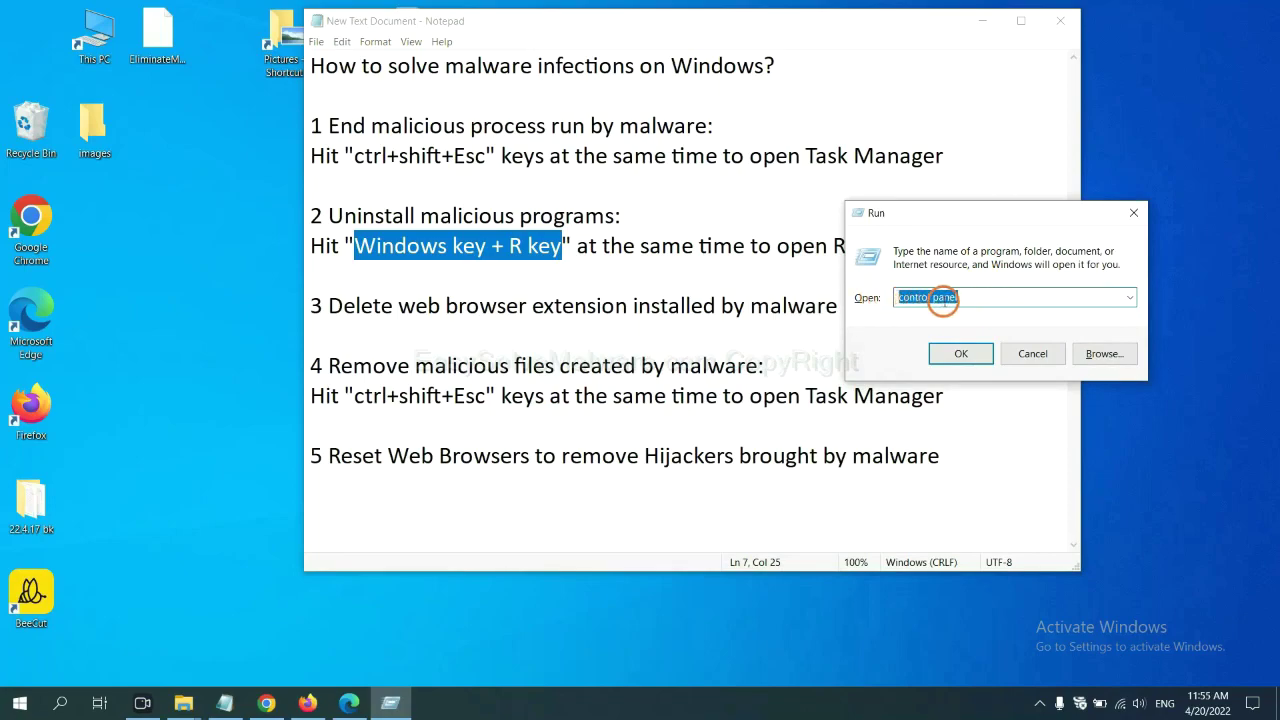
{"action": "left_click", "coordinate": [958, 356]}
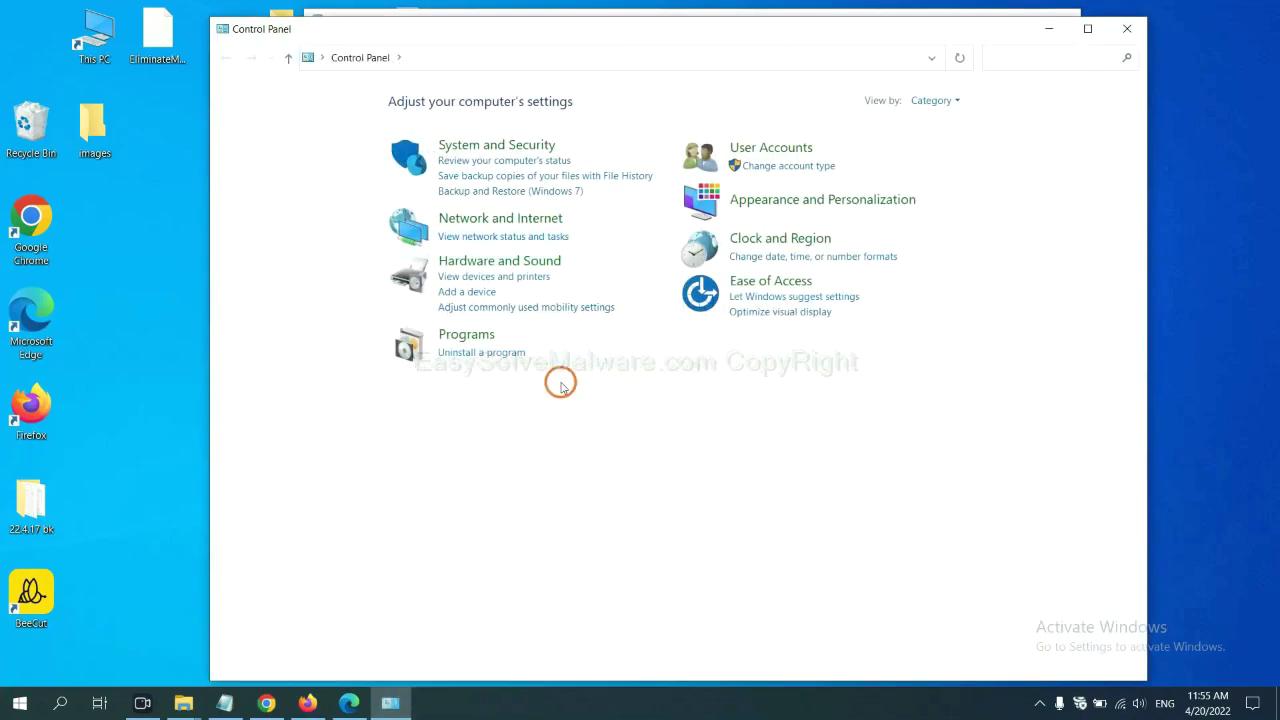
- Open the list of installed programs, select Xiph.Org Open Codecs 0.85.17777 as the uninstall example, and close the window
{"action": "left_click", "coordinate": [504, 354]}
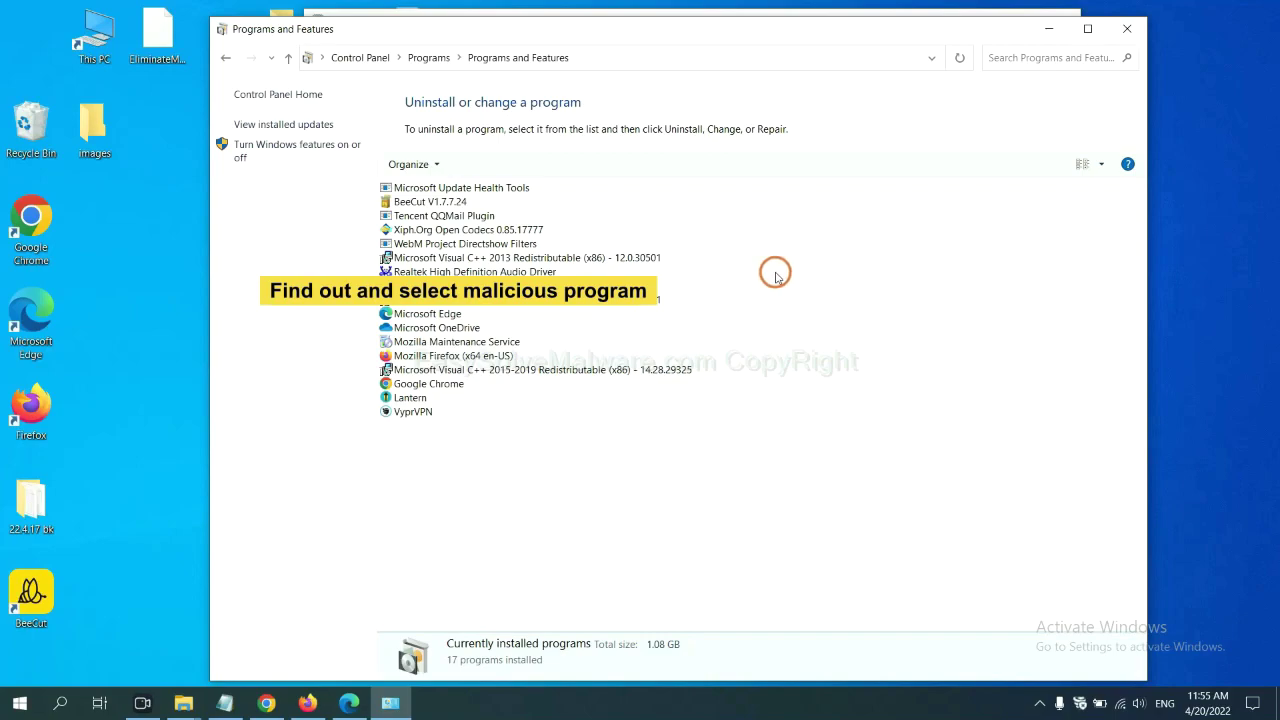
{"action": "left_click", "coordinate": [503, 230]}
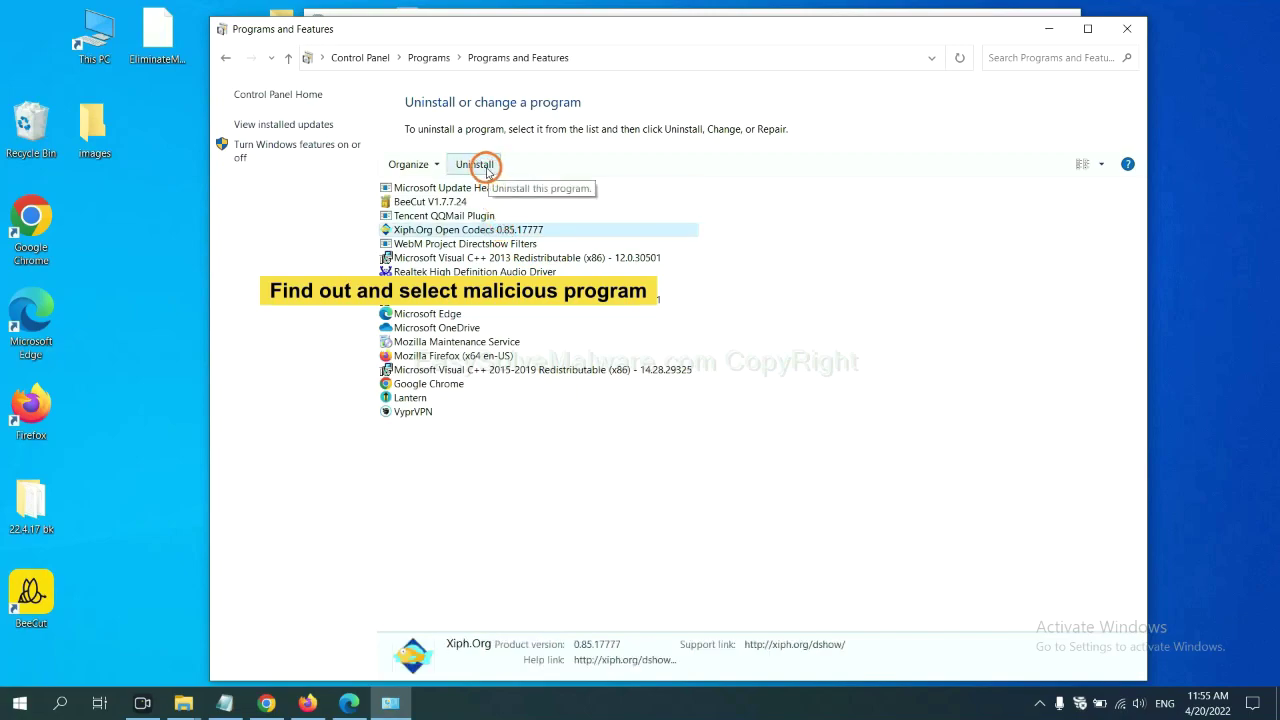
{"action": "left_click", "coordinate": [1130, 30]}
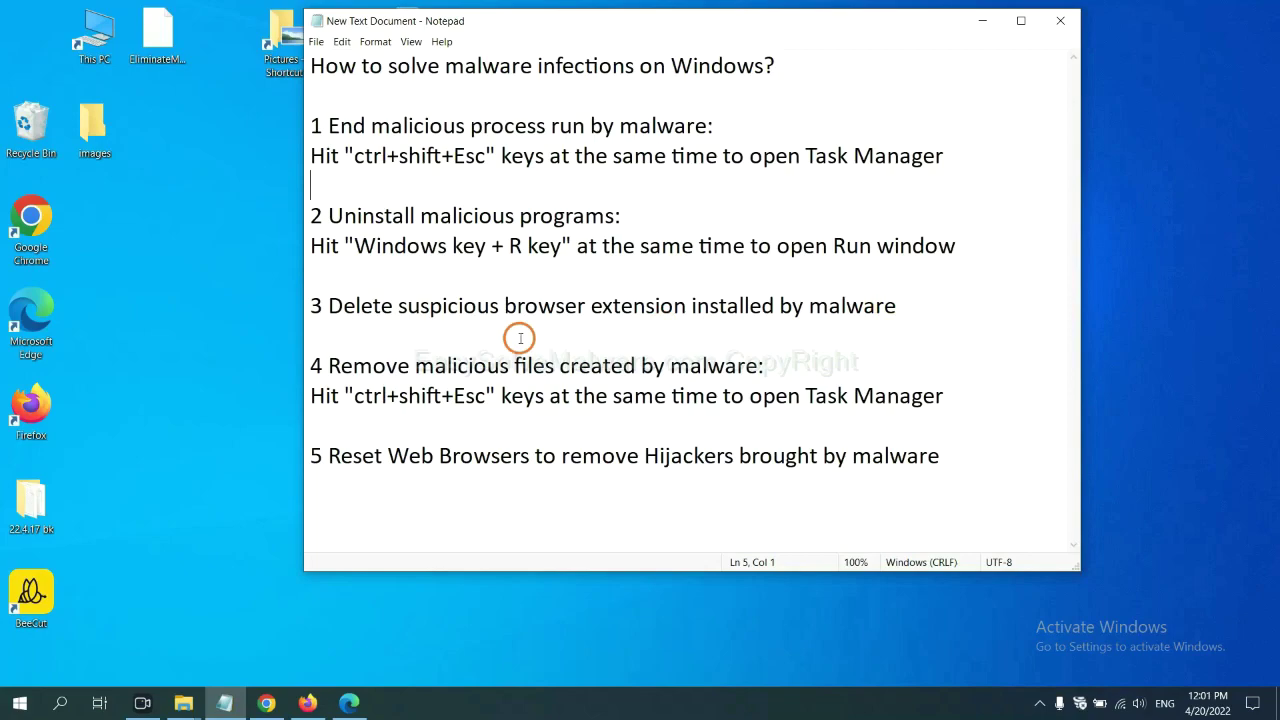
- Switch to Chrome and open its Extensions page to check for suspicious extensions
{"action": "left_click", "coordinate": [266, 703]}
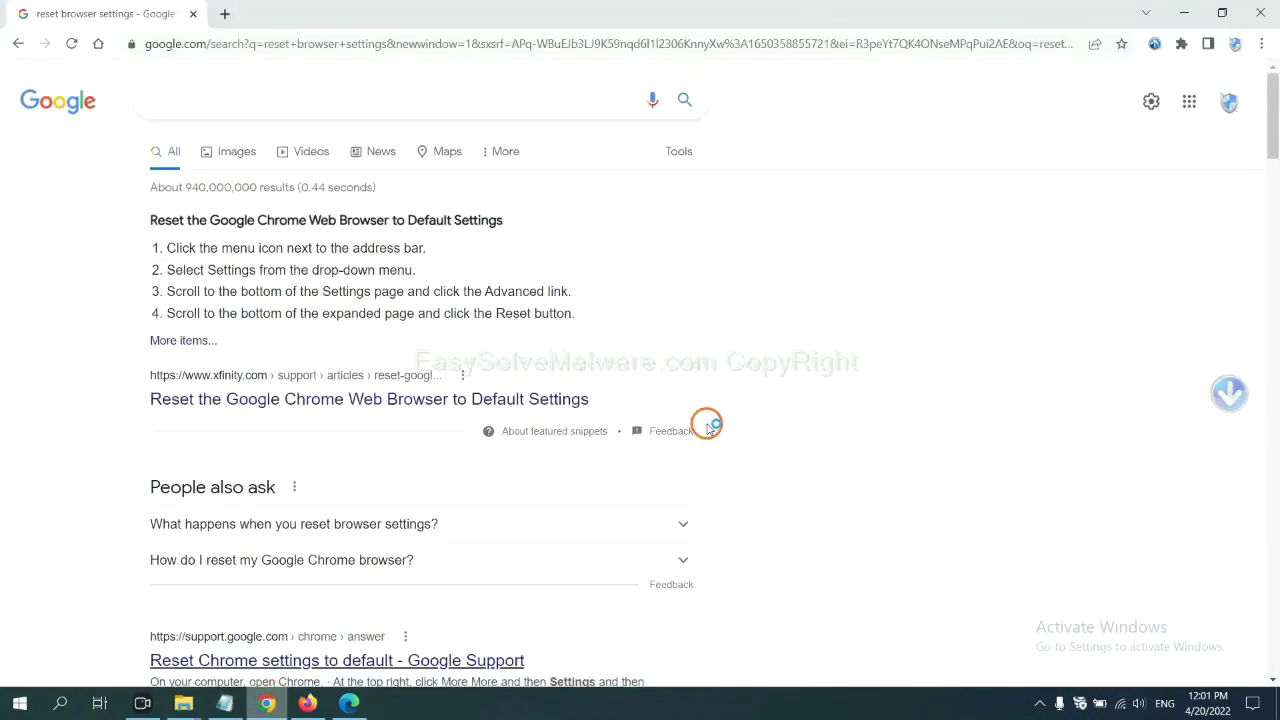
{"action": "left_click", "coordinate": [1260, 44]}
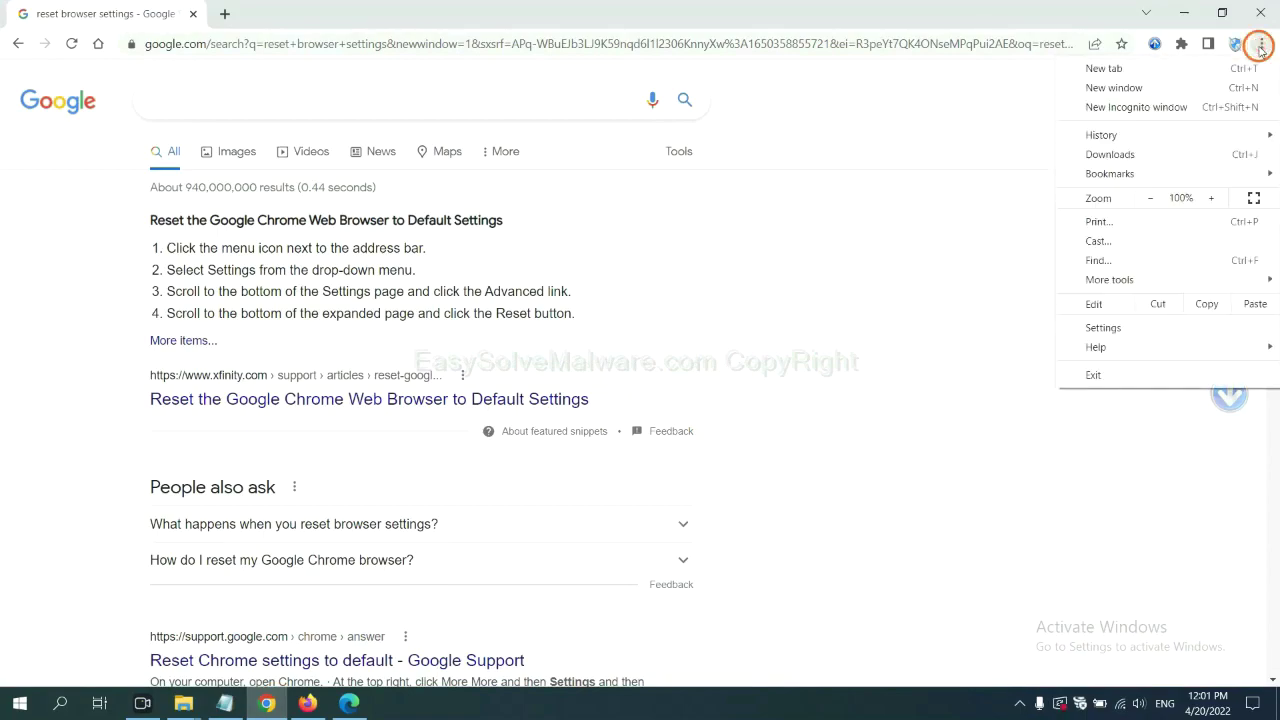
{"action": "mouse_move", "coordinate": [1148, 280]}
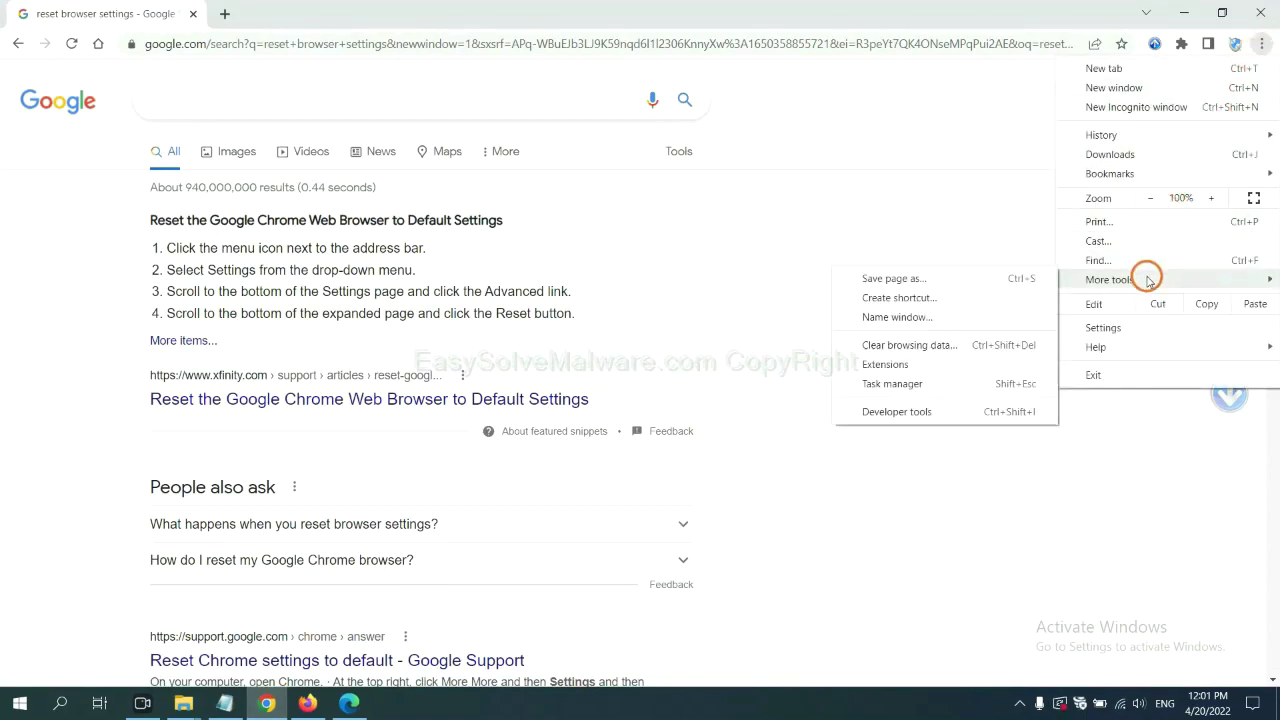
{"action": "left_click", "coordinate": [942, 363]}
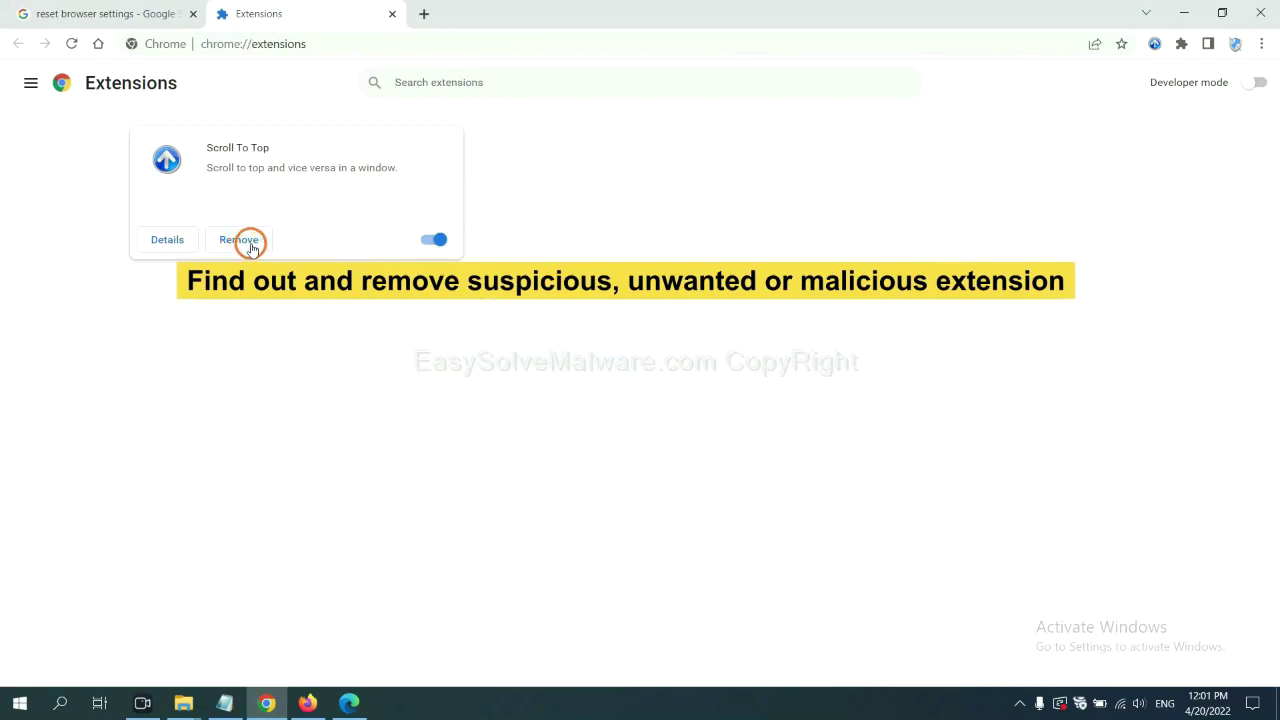
- Switch to Firefox and open its Add-ons Manager to check for suspicious extensions
{"action": "left_click", "coordinate": [307, 703]}
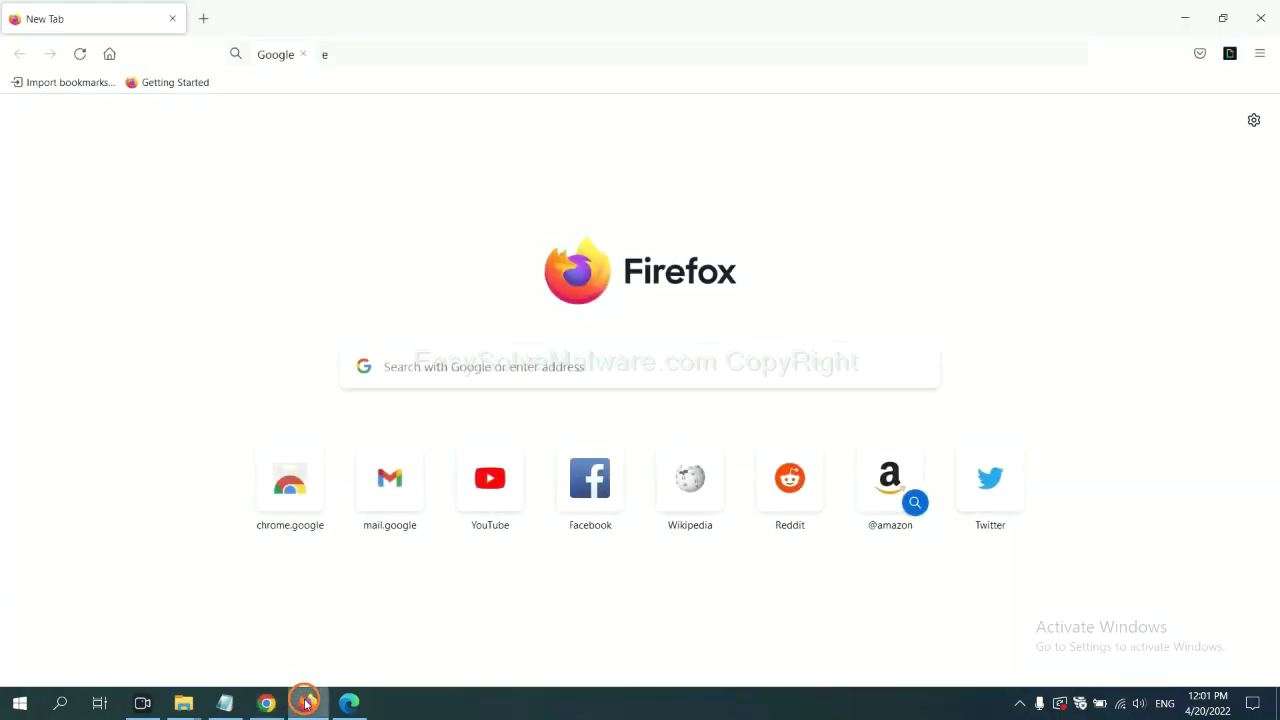
{"action": "left_click", "coordinate": [1262, 55]}
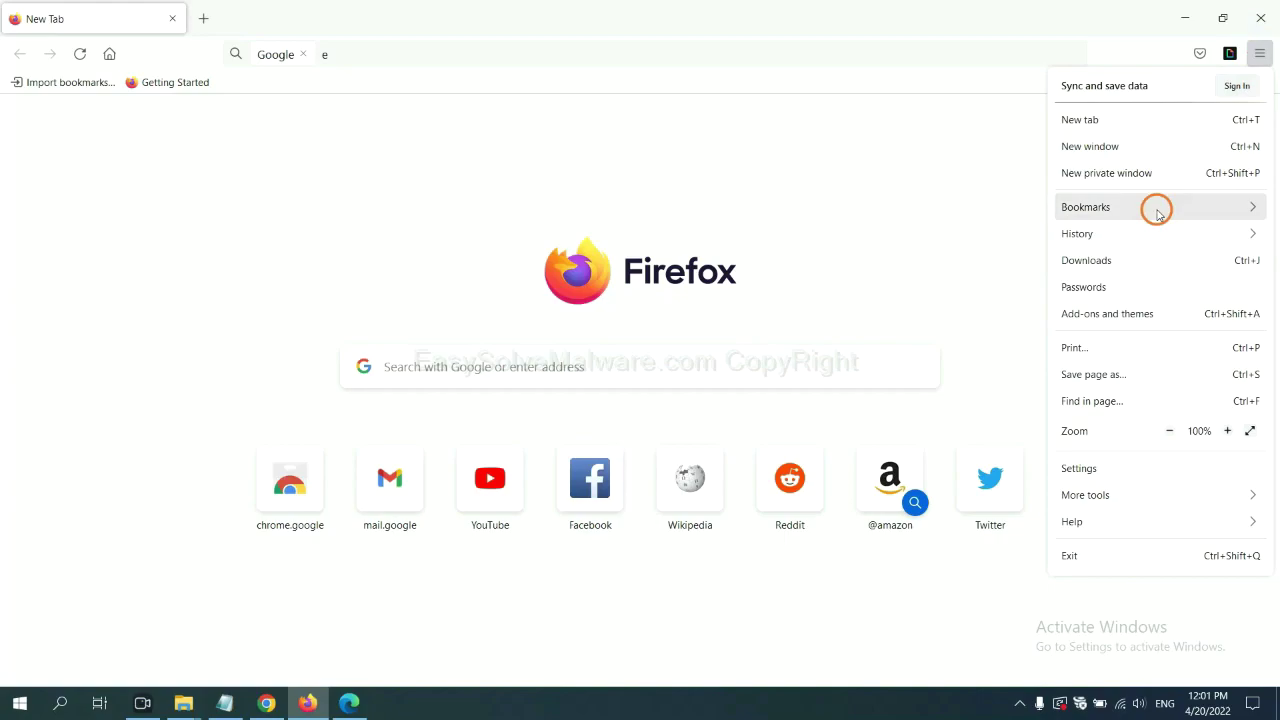
{"action": "left_click", "coordinate": [1118, 318]}
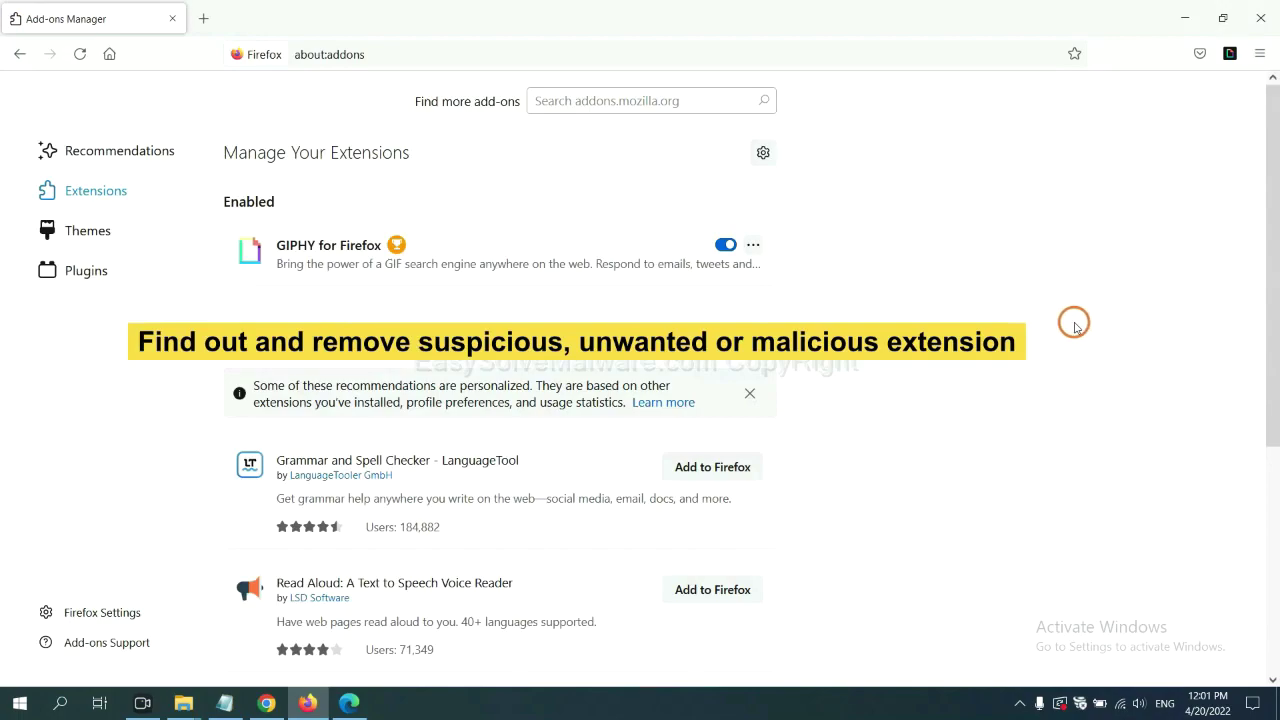
- Show the available actions for the GIPHY for Firefox extension, and switch to Edge to open its extension management page
{"action": "left_click", "coordinate": [752, 247]}
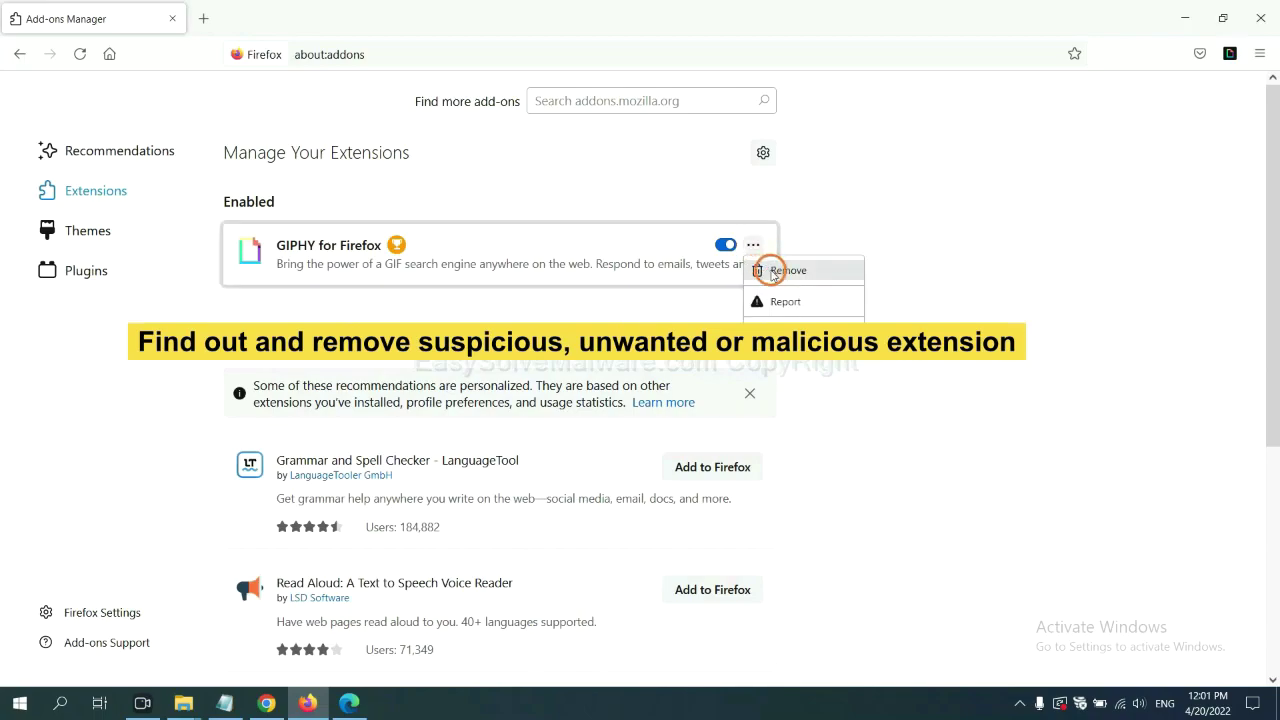
{"action": "left_click", "coordinate": [348, 705]}
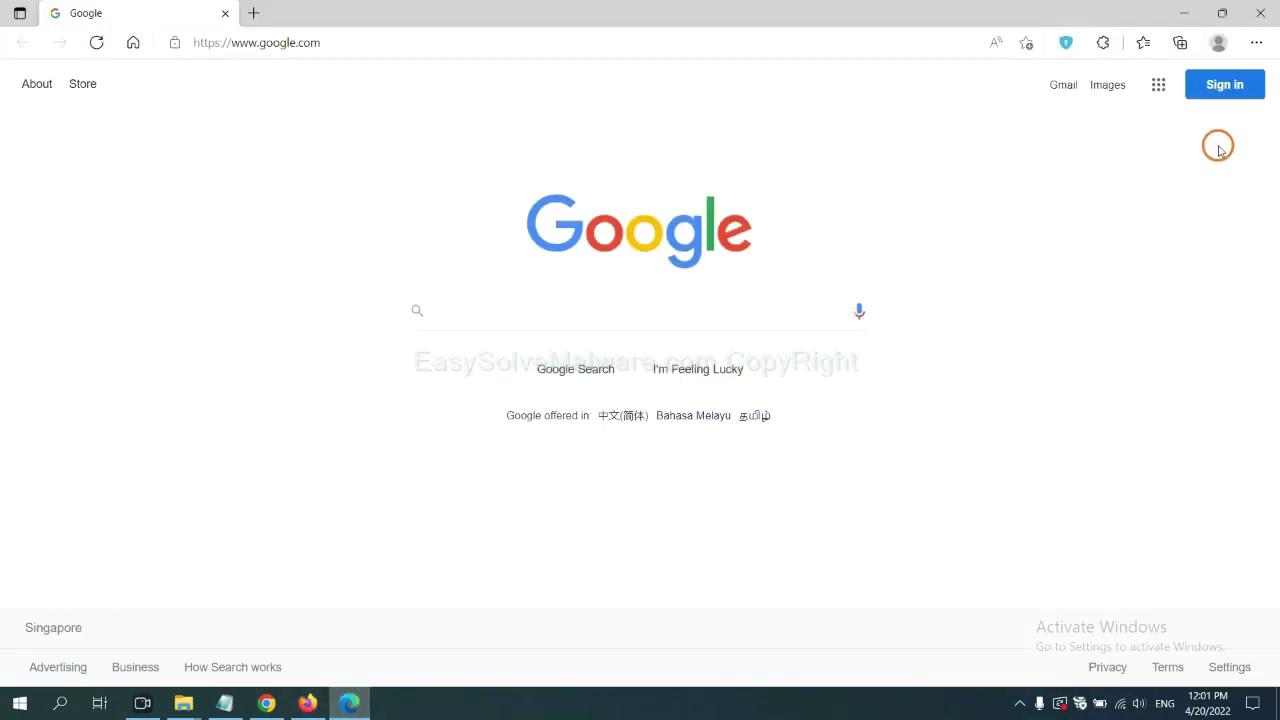
{"action": "left_click", "coordinate": [1255, 45]}
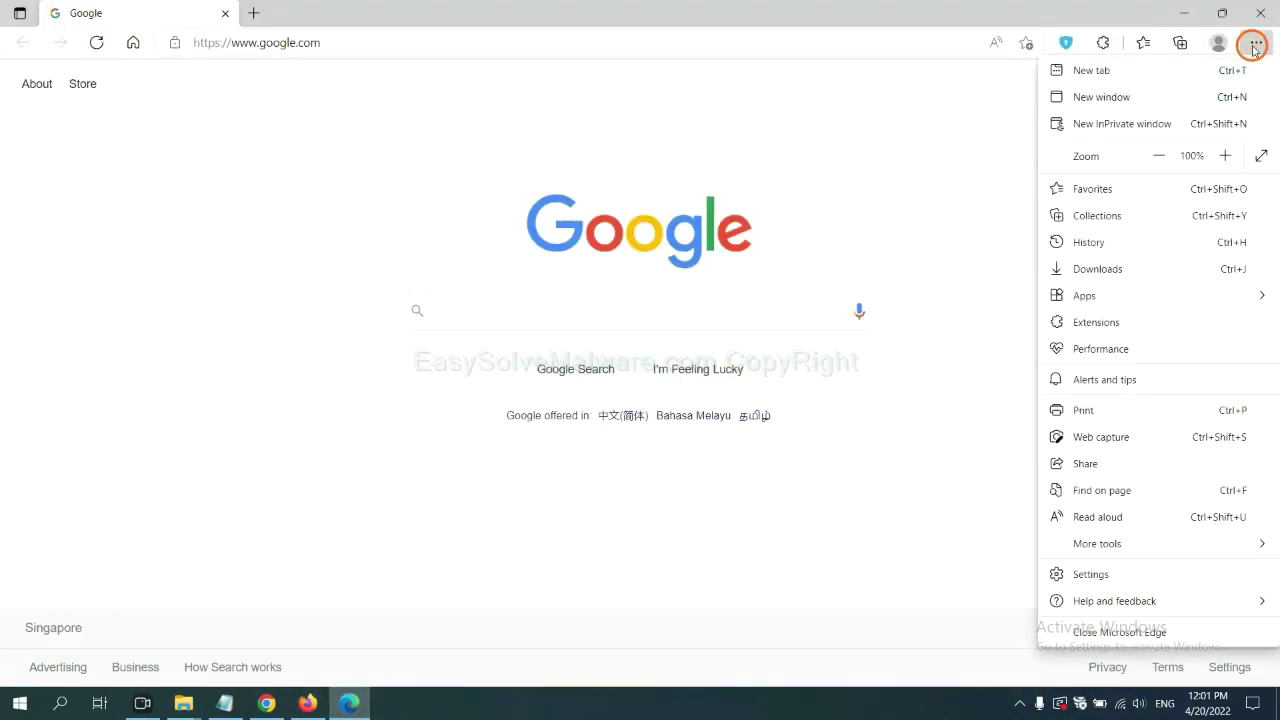
{"action": "right_click", "coordinate": [1101, 323]}
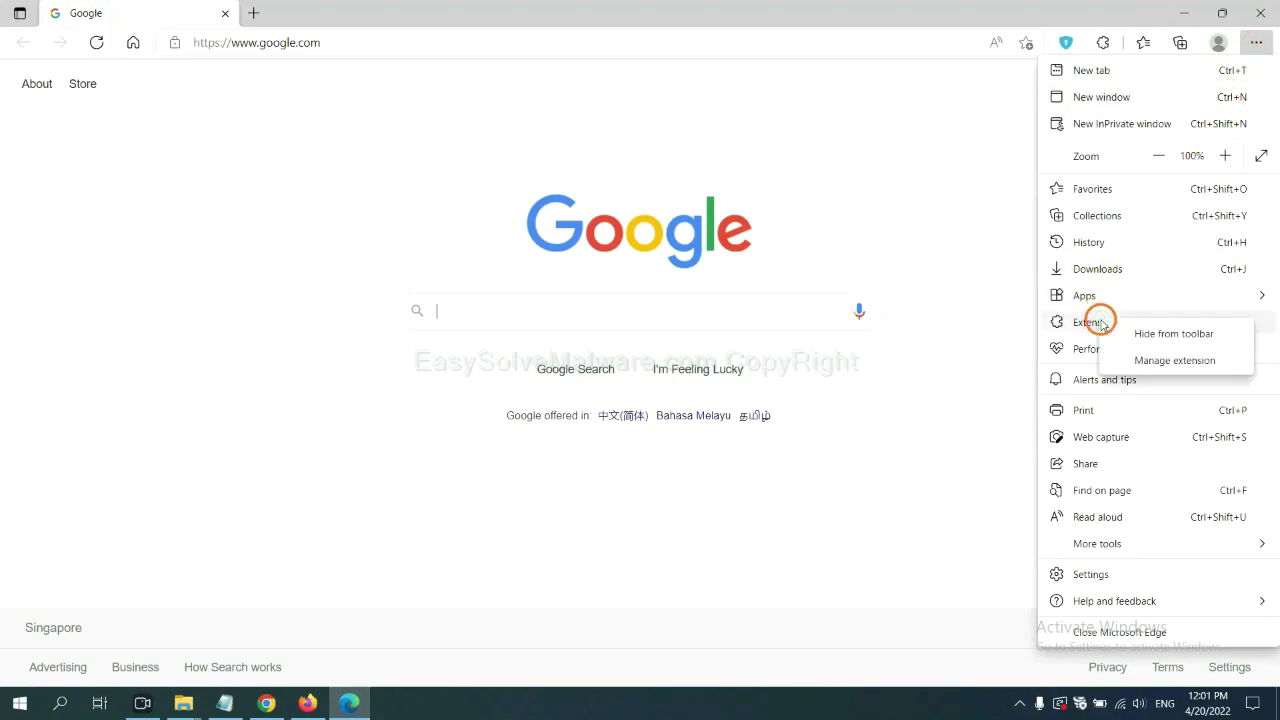
{"action": "left_click", "coordinate": [1149, 361]}
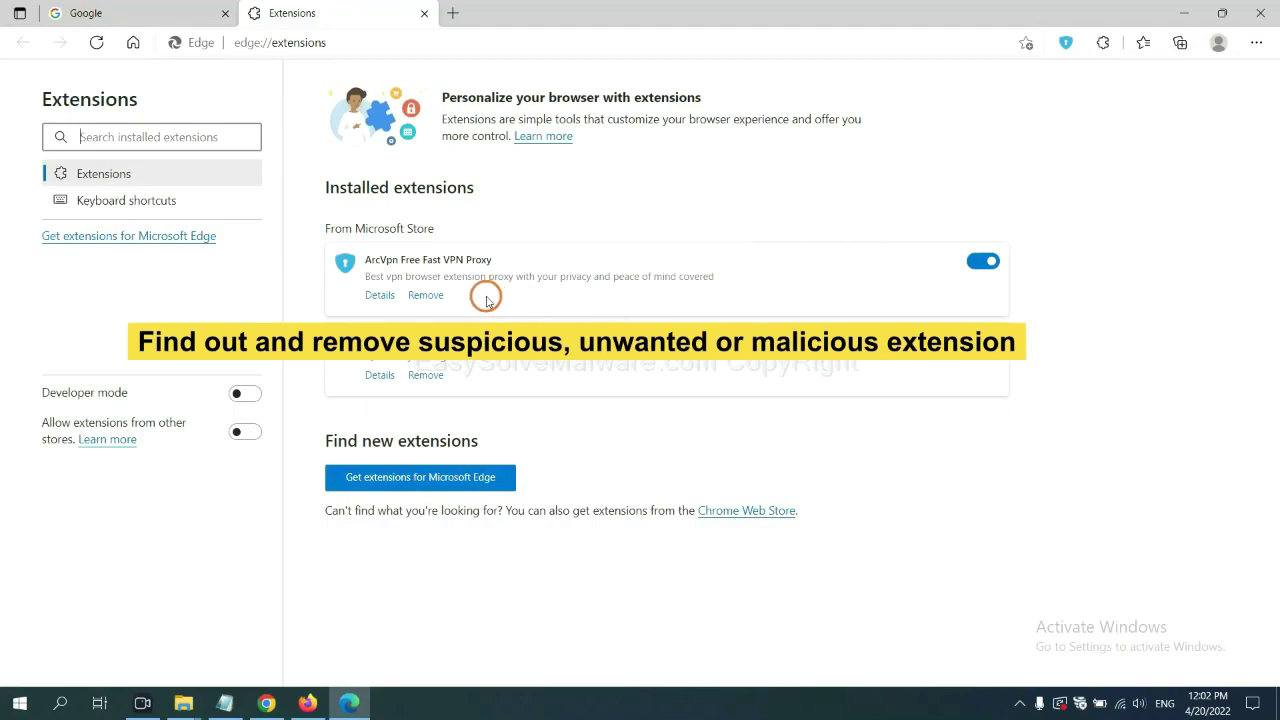
- Remove the ArcVpn Free Fast VPN Proxy extension from Edge and return to the desktop
{"action": "left_click", "coordinate": [435, 297]}
{"action": "left_click", "coordinate": [952, 159]}
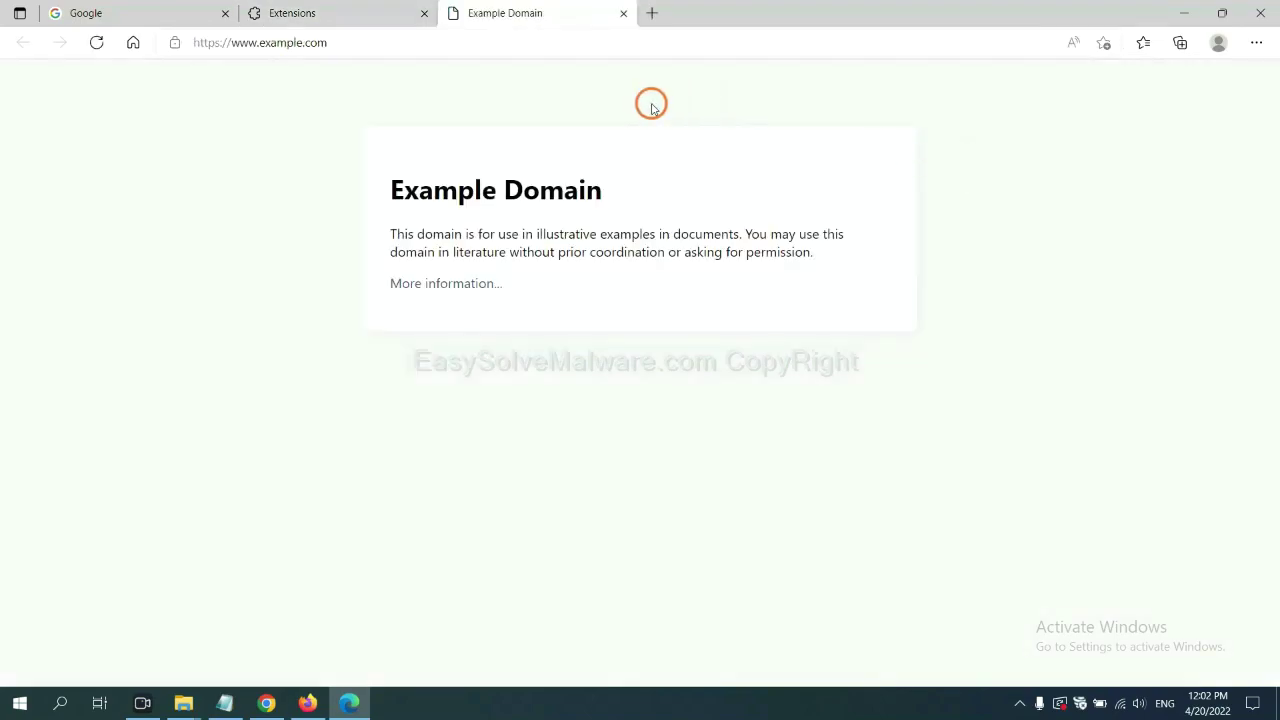
{"action": "left_click", "coordinate": [1275, 705]}
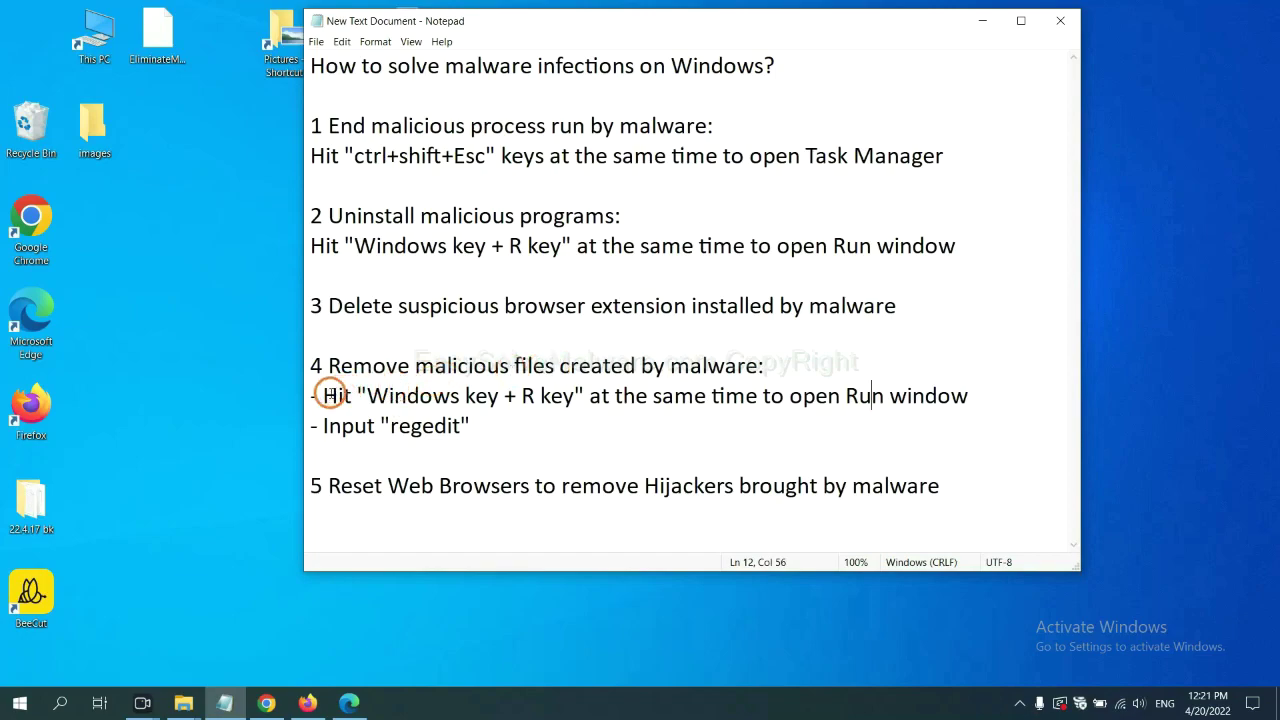
- Highlight the instructions under the notes' fourth step and launch "regedit" from the Run dialog
{"action": "left_click_drag", "start_coordinate": [330, 395], "coordinate": [726, 414]}
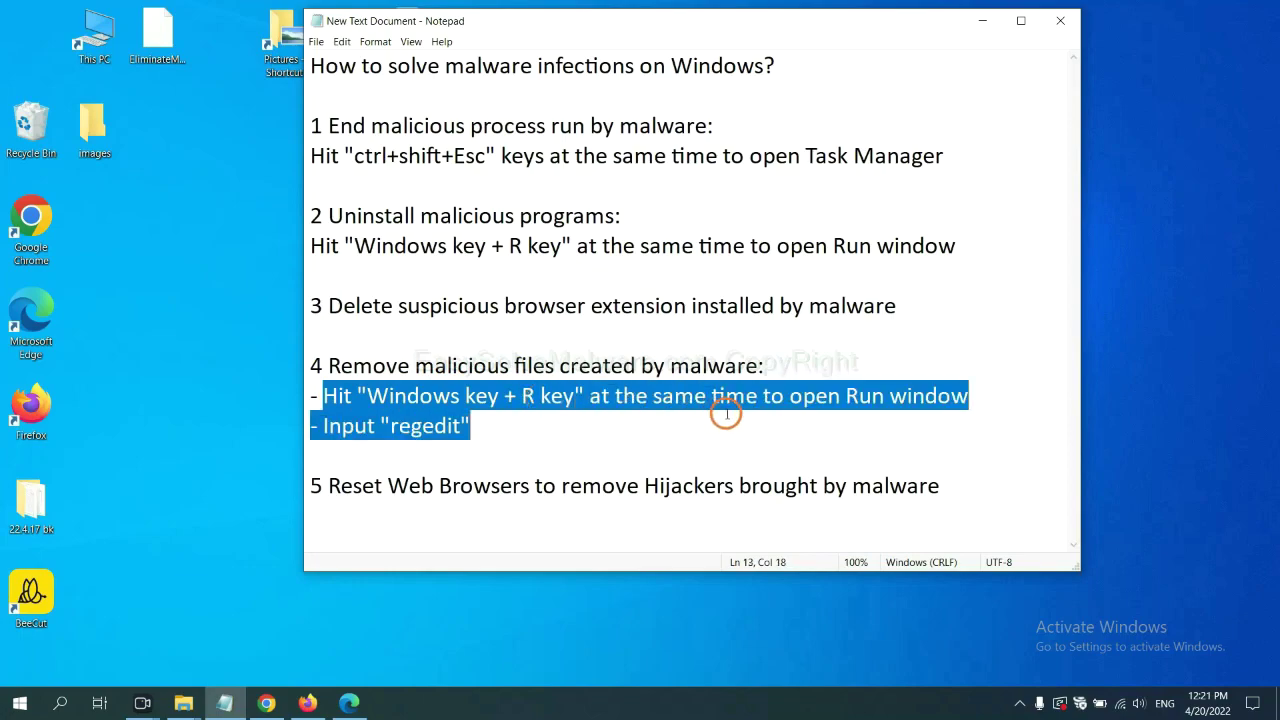
{"action": "left_click", "coordinate": [743, 400]}
{"action": "key", "text": "super+r"}
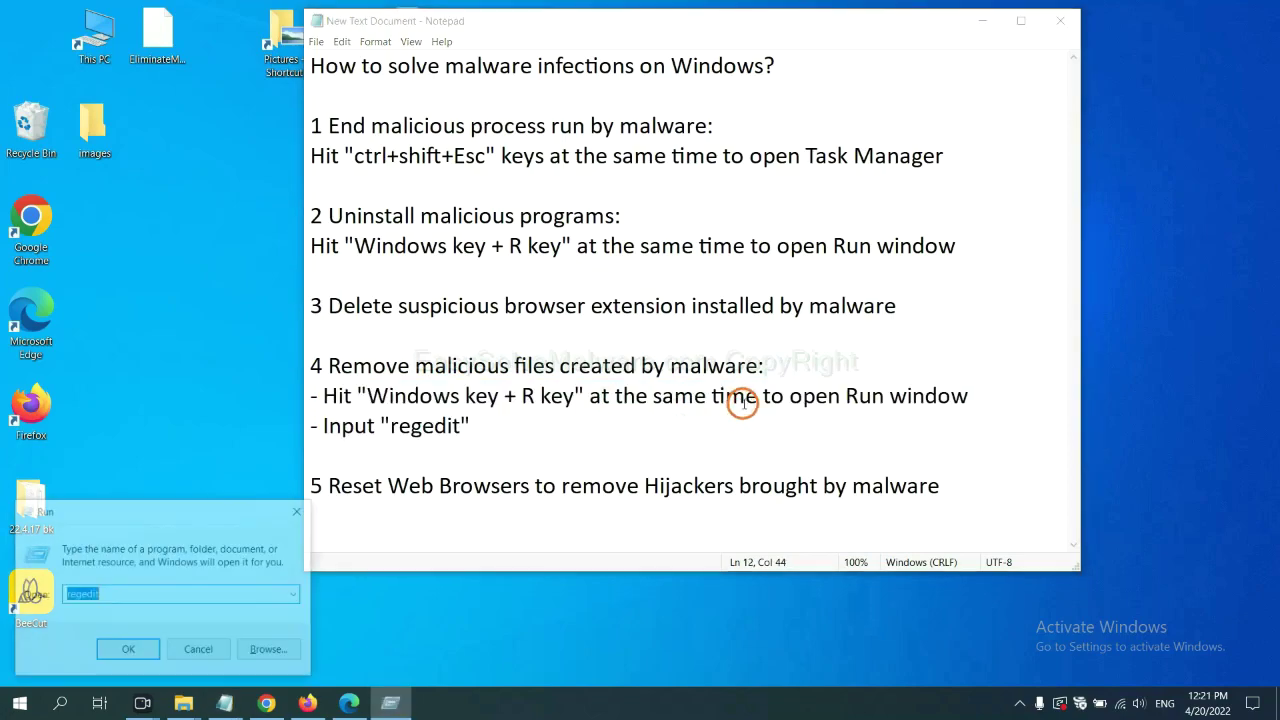
{"action": "left_click_drag", "start_coordinate": [234, 509], "coordinate": [1020, 263]}
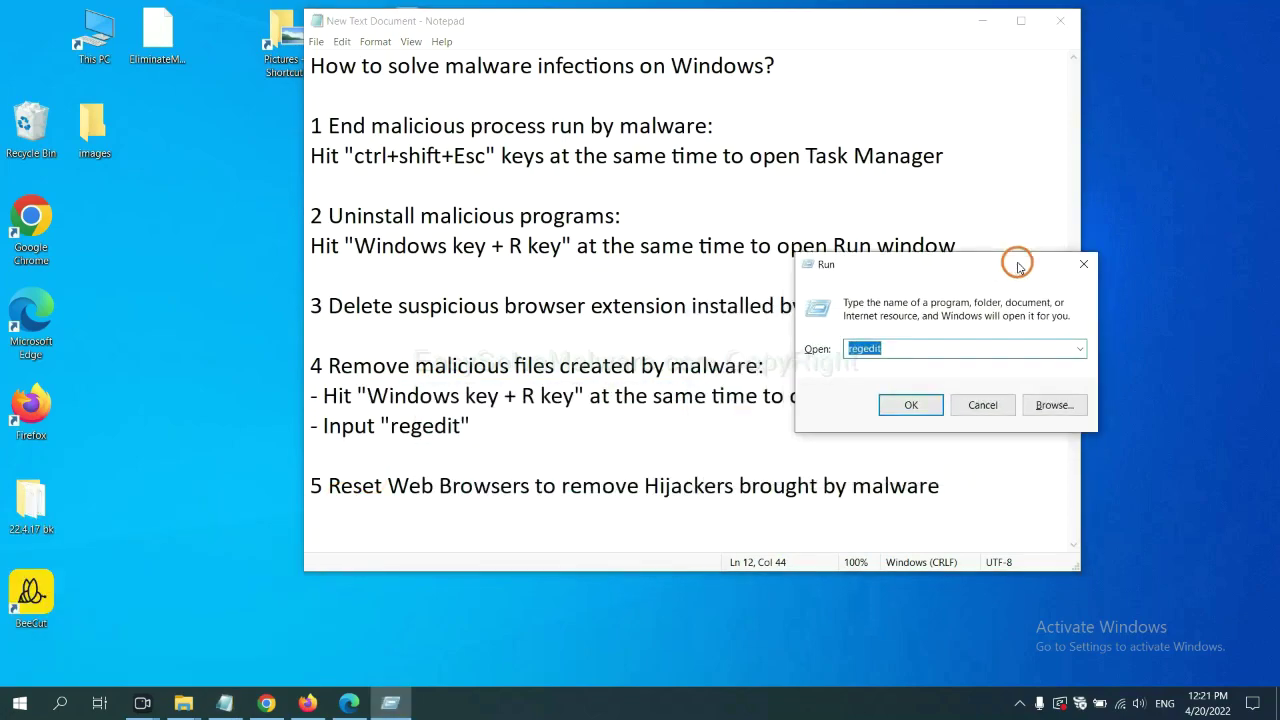
{"action": "left_click", "coordinate": [942, 346]}
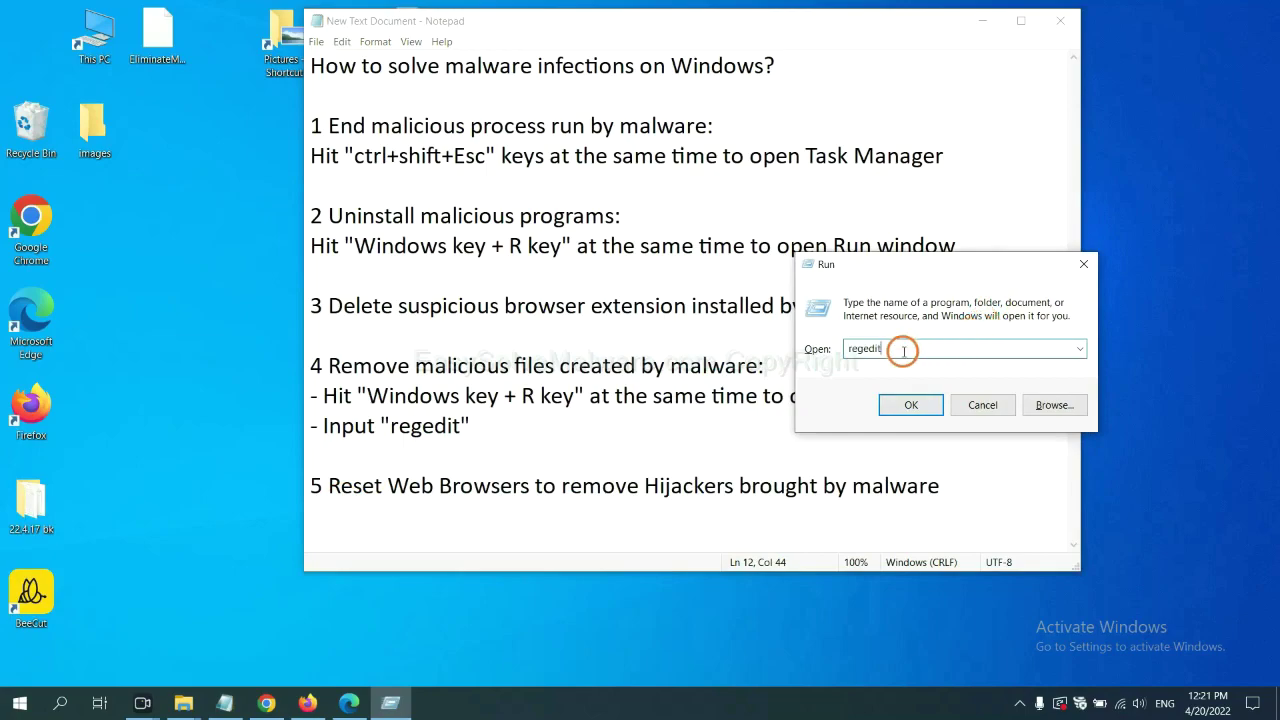
{"action": "left_click", "coordinate": [908, 403]}
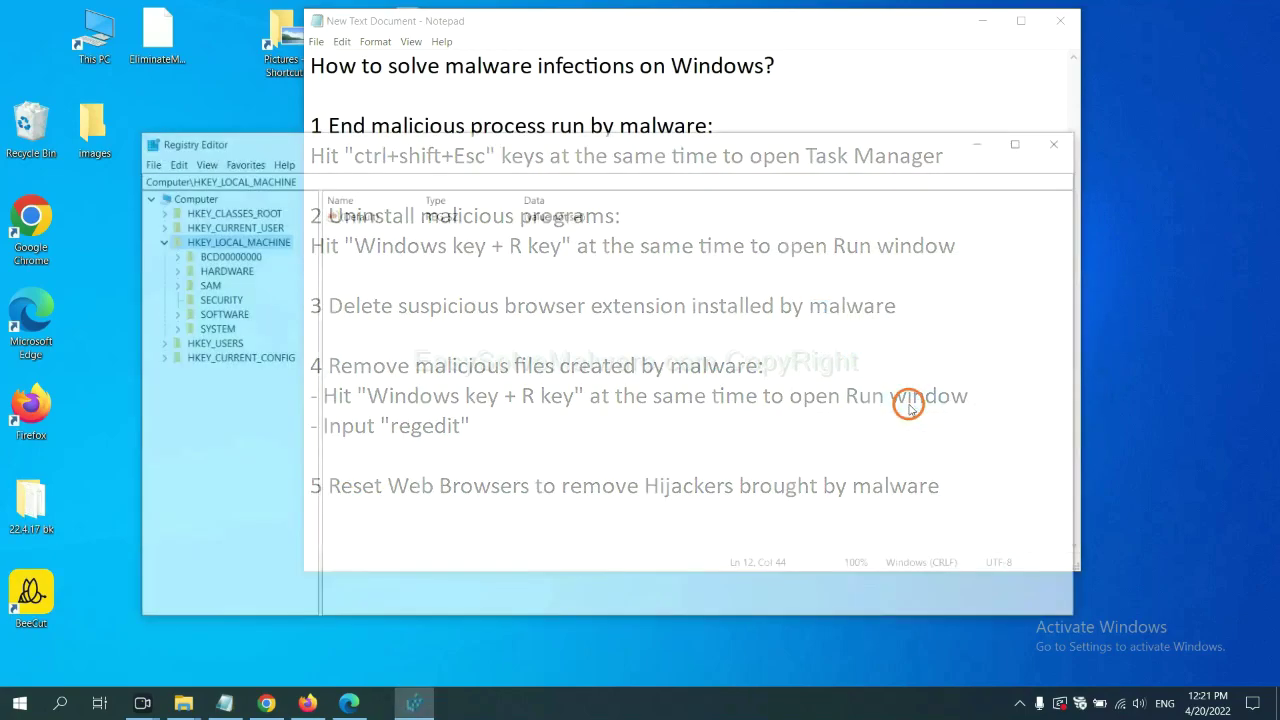
- Search the registry for the example name BeeCut and bring up the available actions for the FEATURE_BROWSER_EMULATION key
{"action": "left_click", "coordinate": [176, 162]}
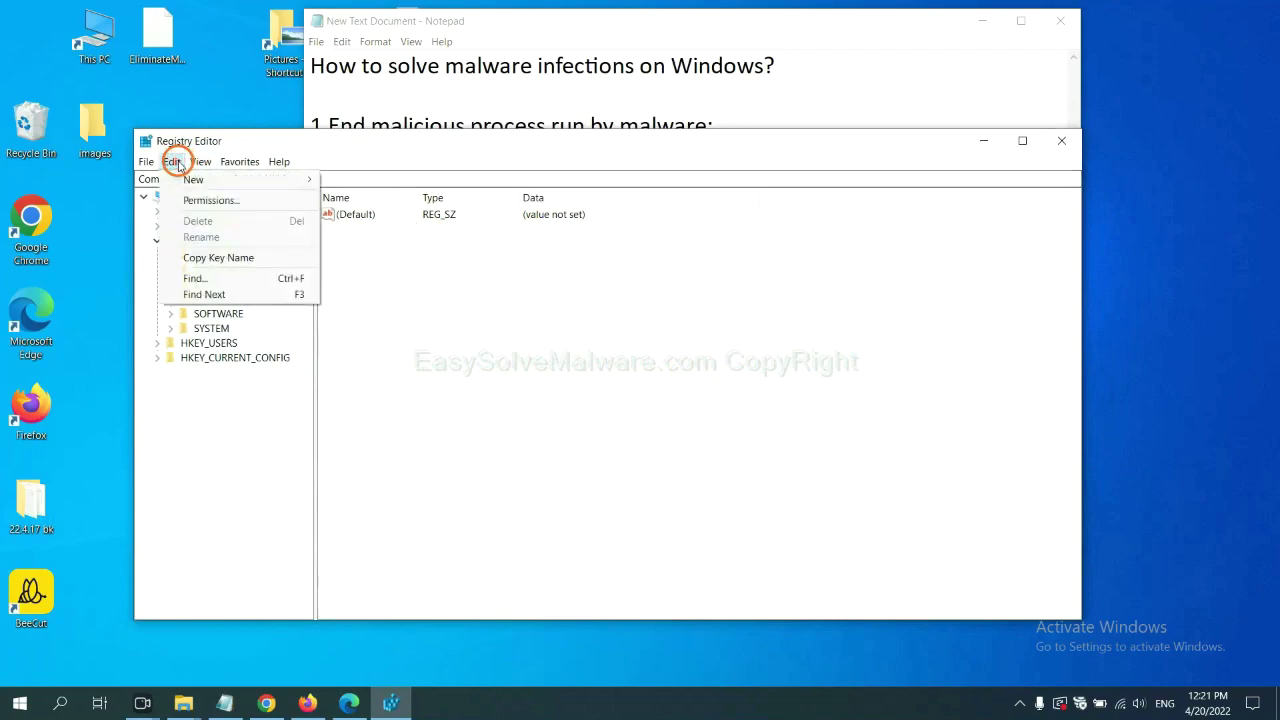
{"action": "left_click", "coordinate": [225, 279]}
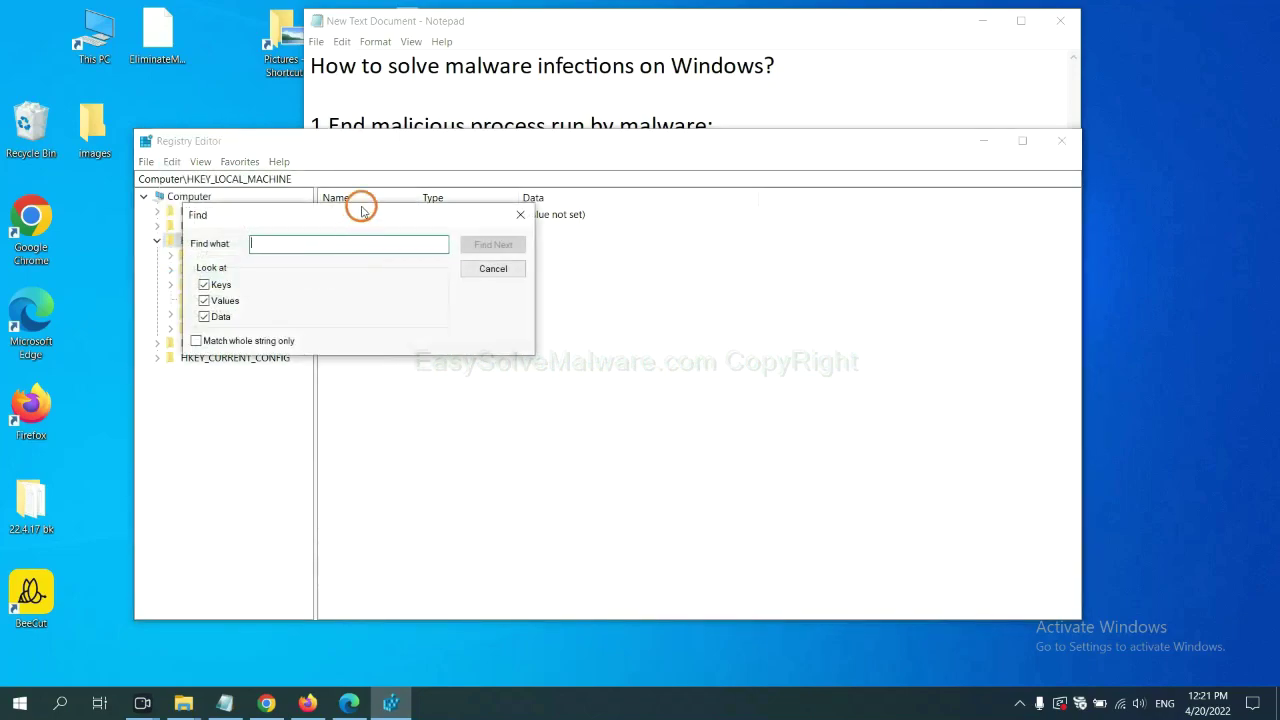
{"action": "left_click_drag", "start_coordinate": [367, 214], "coordinate": [492, 244]}
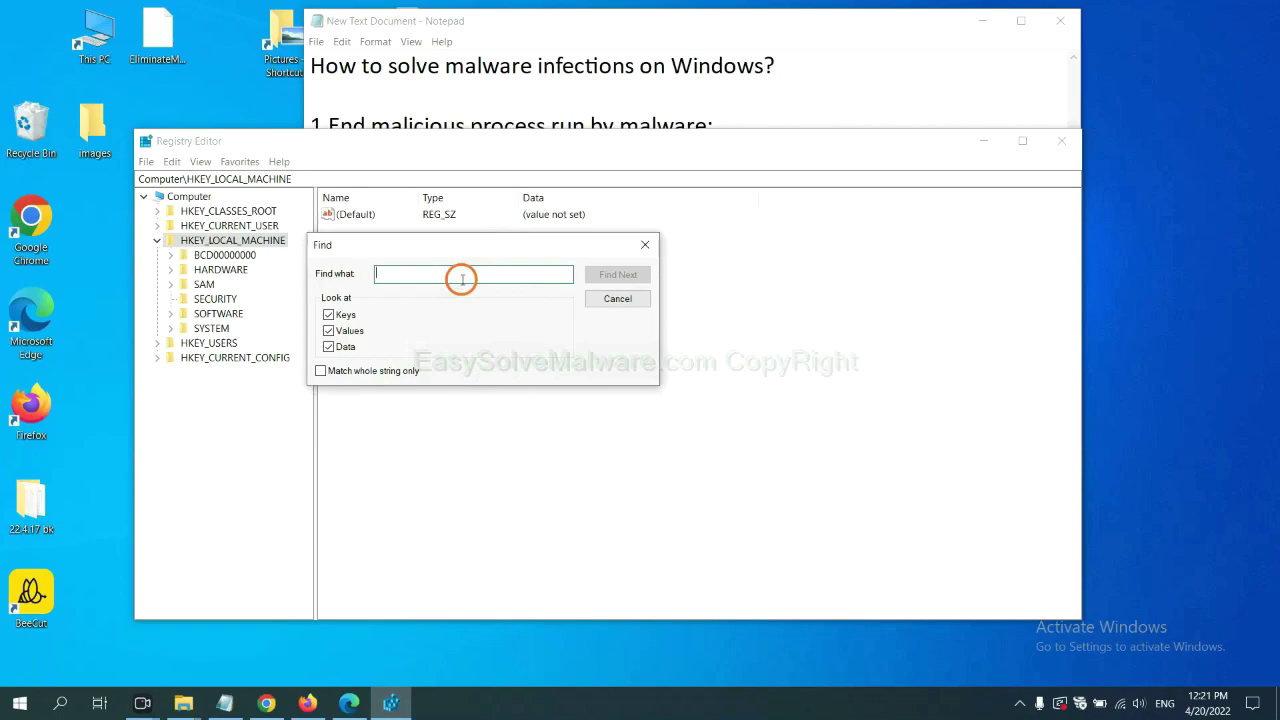
{"action": "type", "text": "be"}
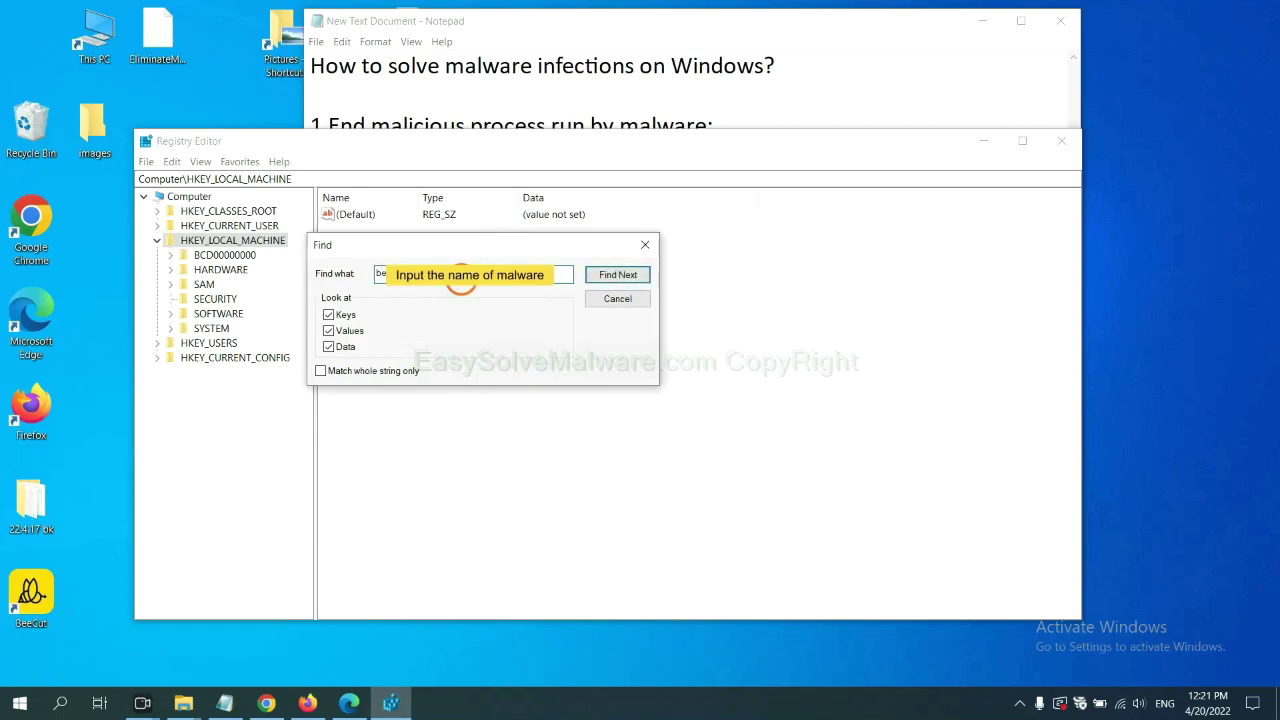
{"action": "left_click", "coordinate": [616, 276]}
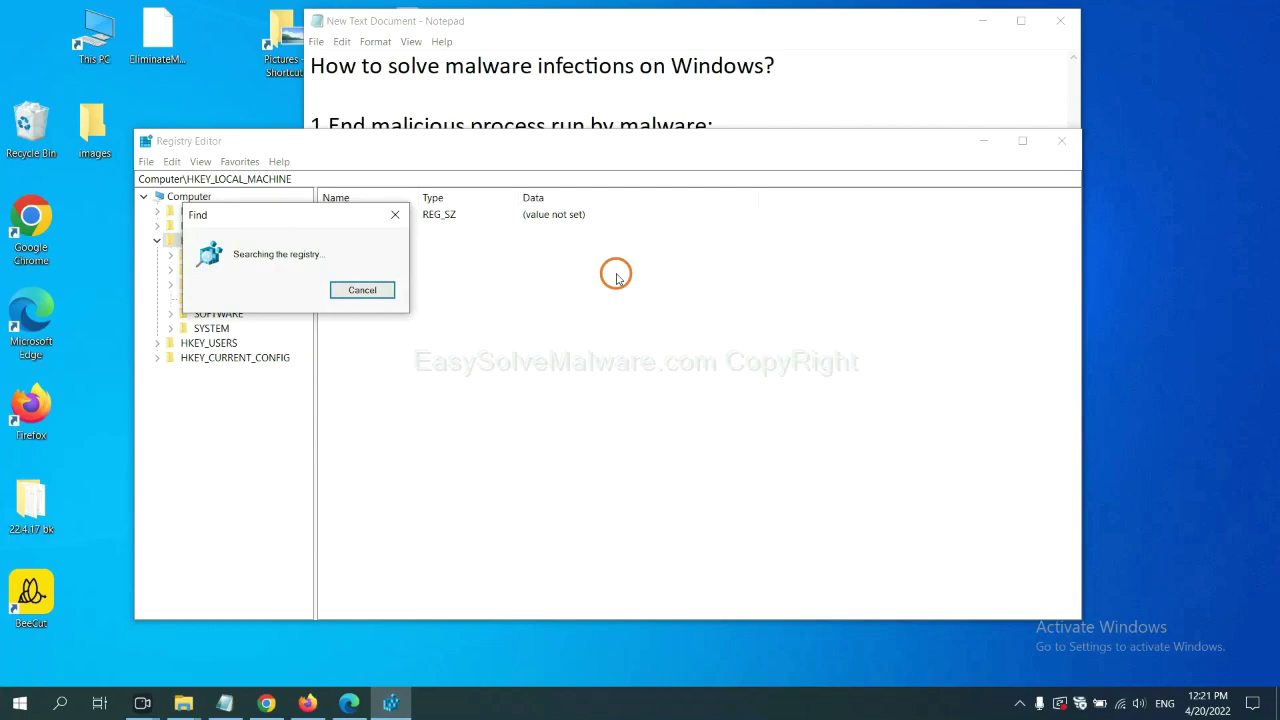
{"action": "left_click_drag", "start_coordinate": [334, 210], "coordinate": [535, 212]}
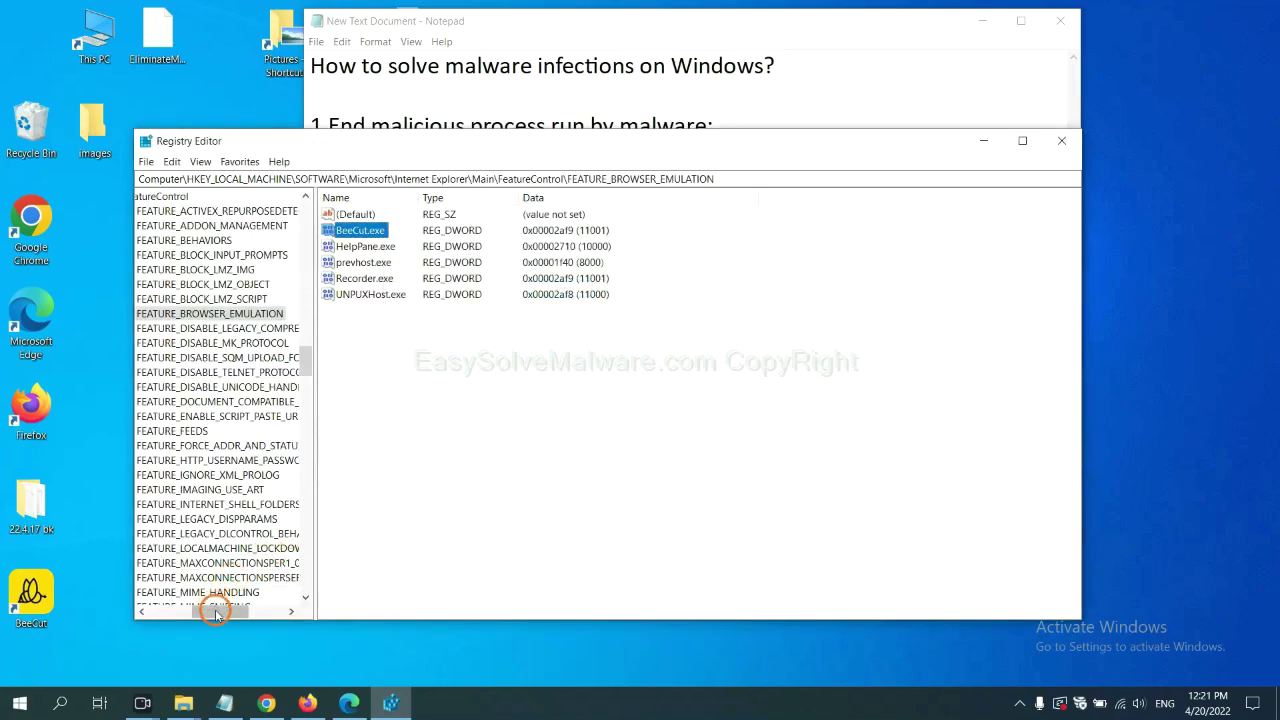
{"action": "left_click_drag", "start_coordinate": [216, 614], "coordinate": [204, 609]}
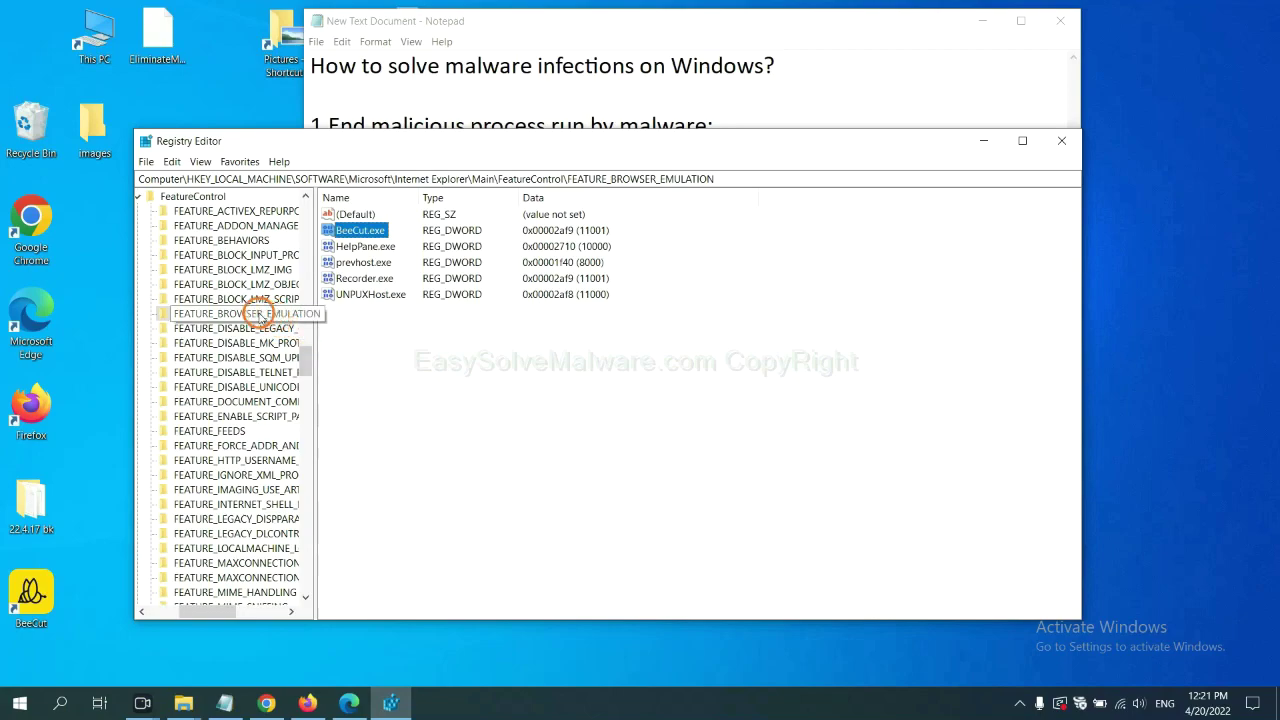
{"action": "right_click", "coordinate": [260, 316]}
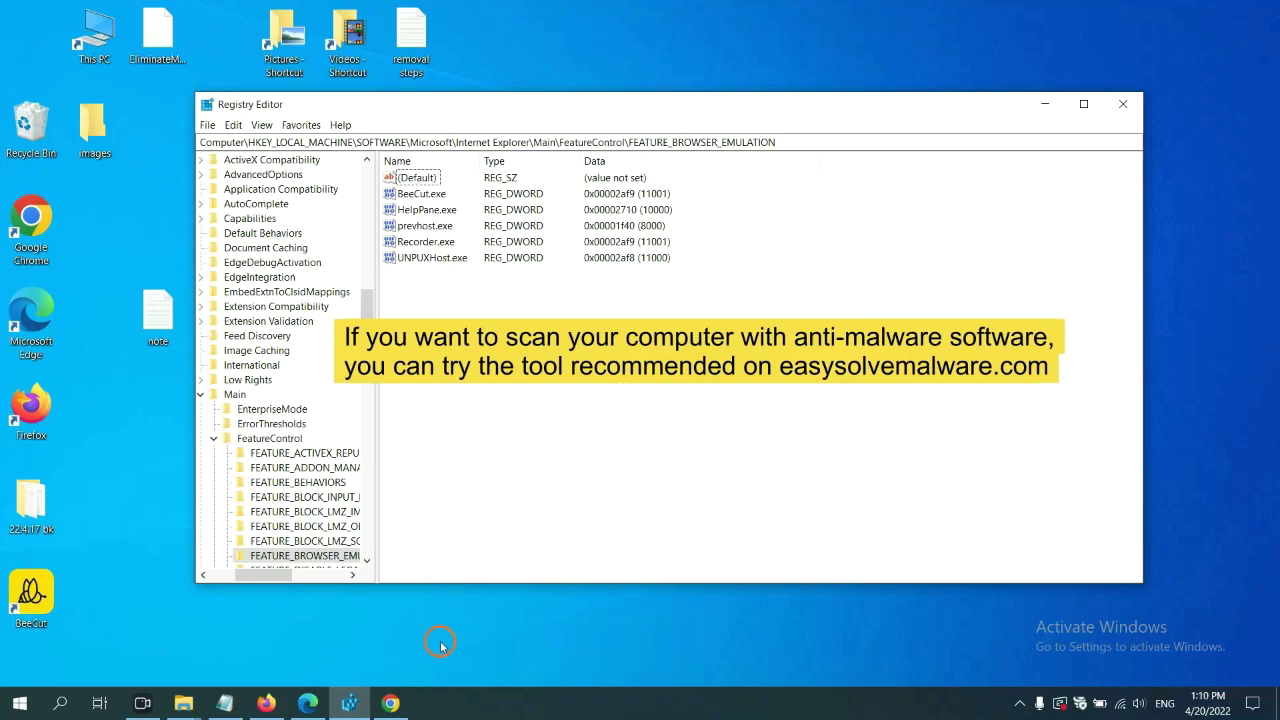
- Switch to Chrome and look over the easysolvemalware.com page with its removal steps and SpyHunter download section
{"action": "left_click", "coordinate": [392, 704]}
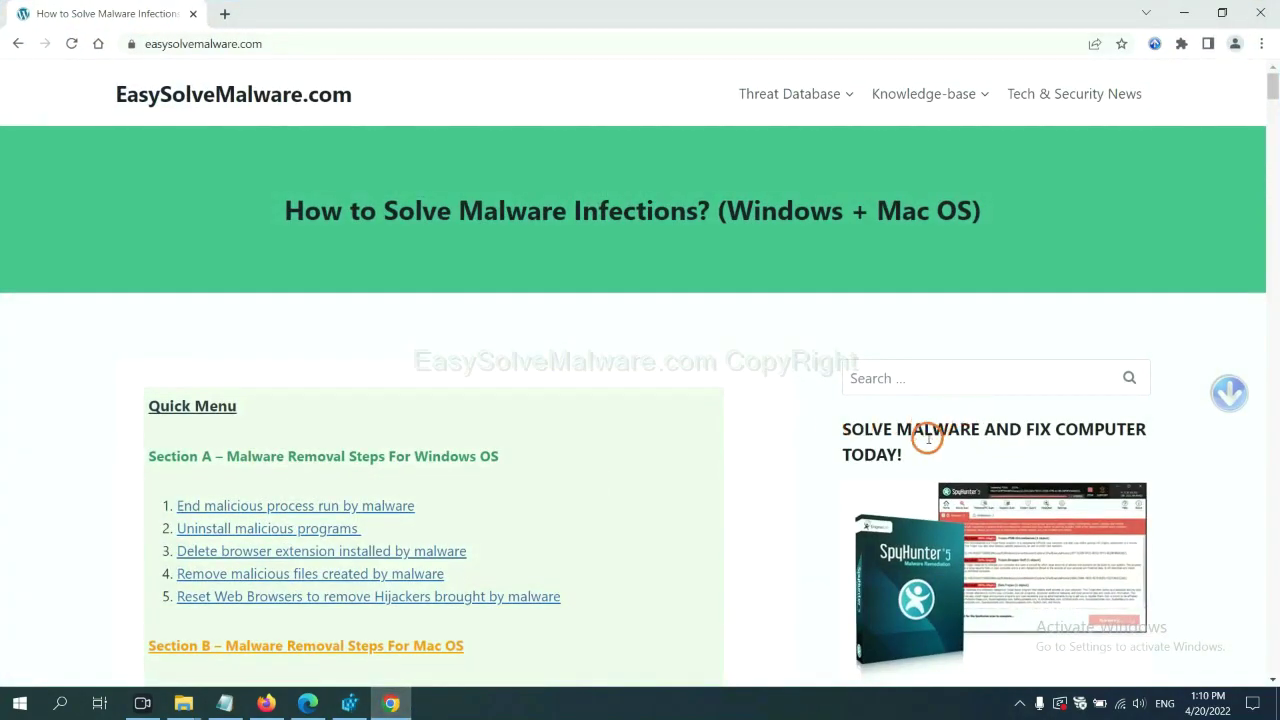
{"action": "scroll", "coordinate": [925, 445], "scroll_direction": "down", "scroll_amount": 1}
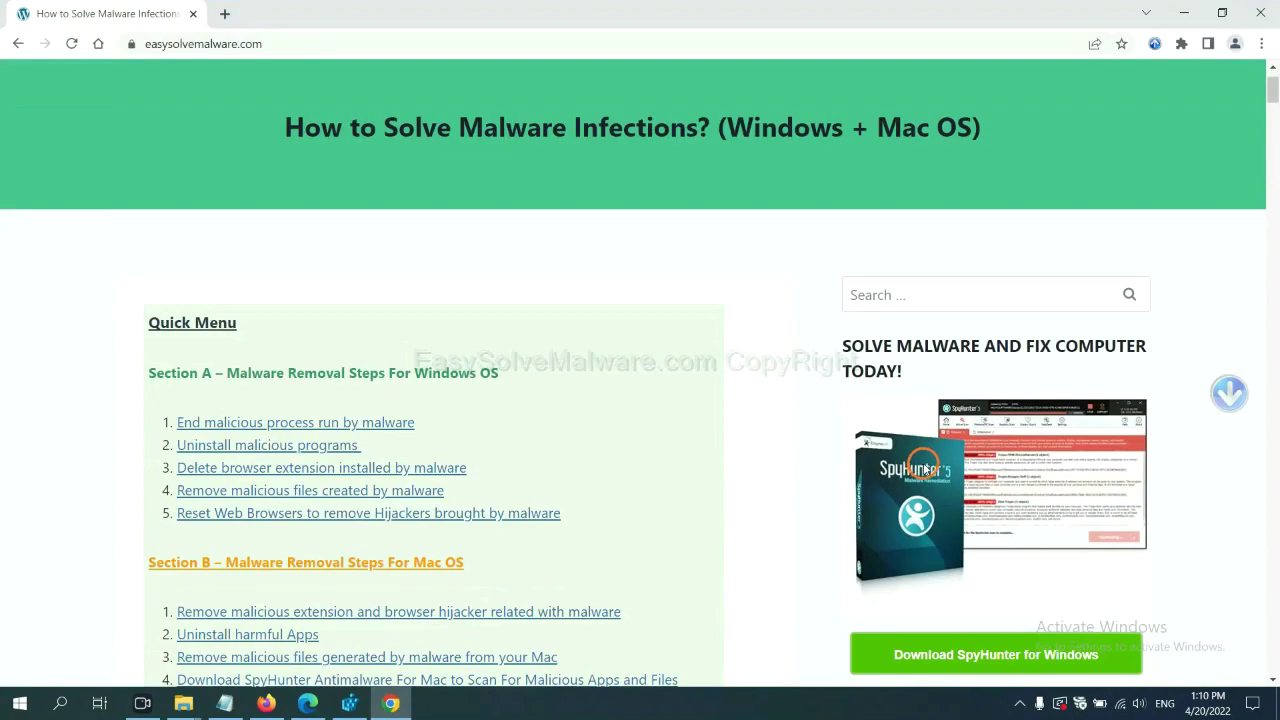
{"action": "scroll", "coordinate": [922, 455], "scroll_direction": "up", "scroll_amount": 1}
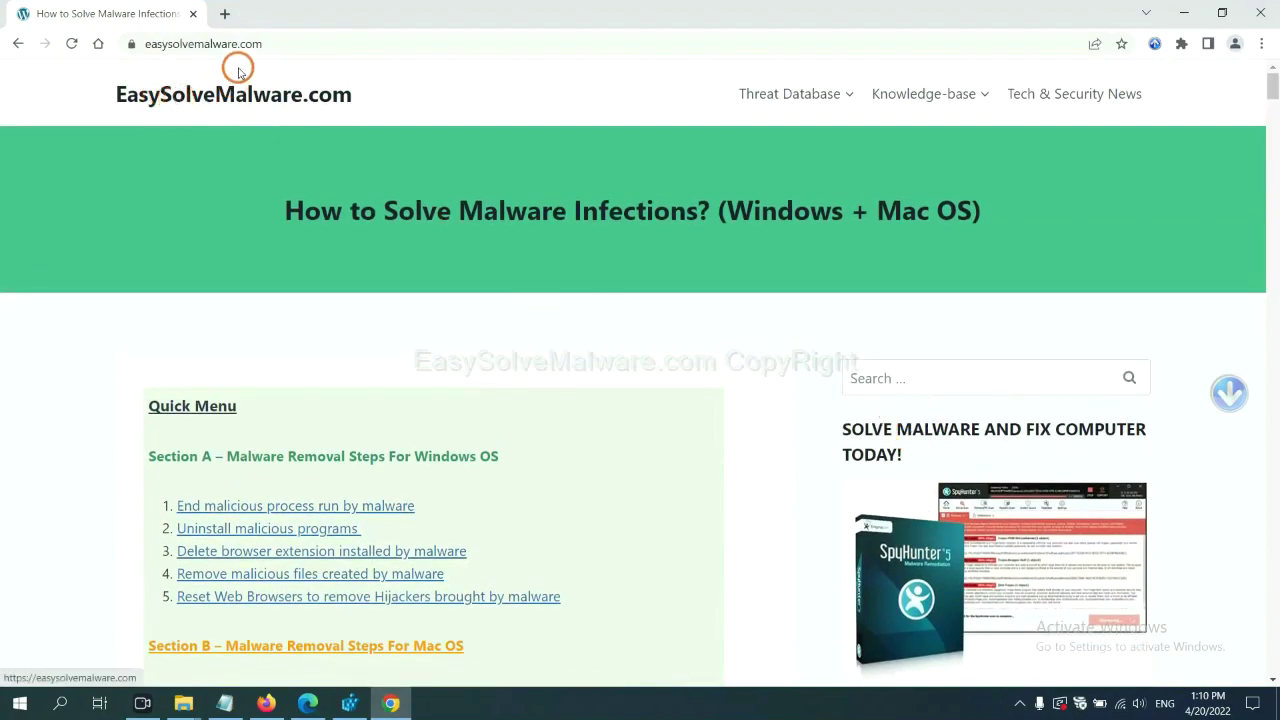
{"action": "scroll", "coordinate": [1063, 488], "scroll_direction": "down", "scroll_amount": 3}
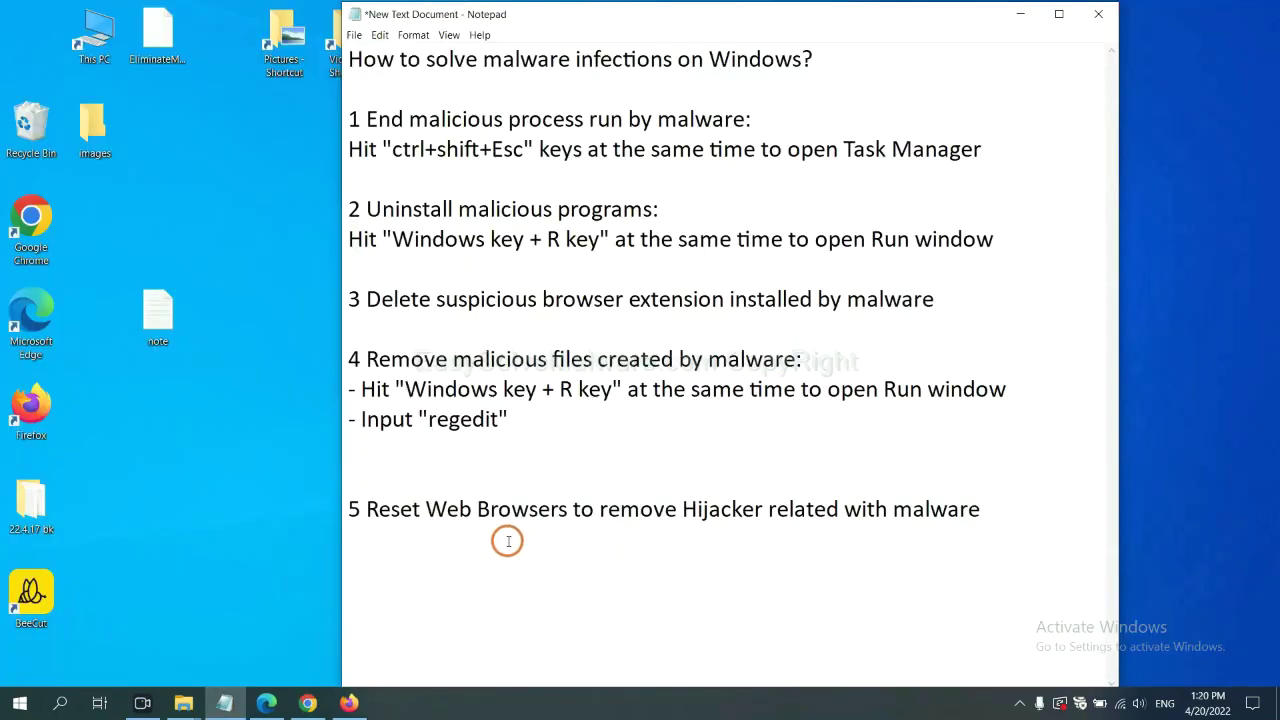
- Switch to Chrome, search its settings for "reset" and open the confirmation for restoring settings to their original defaults
{"action": "left_click", "coordinate": [302, 706]}
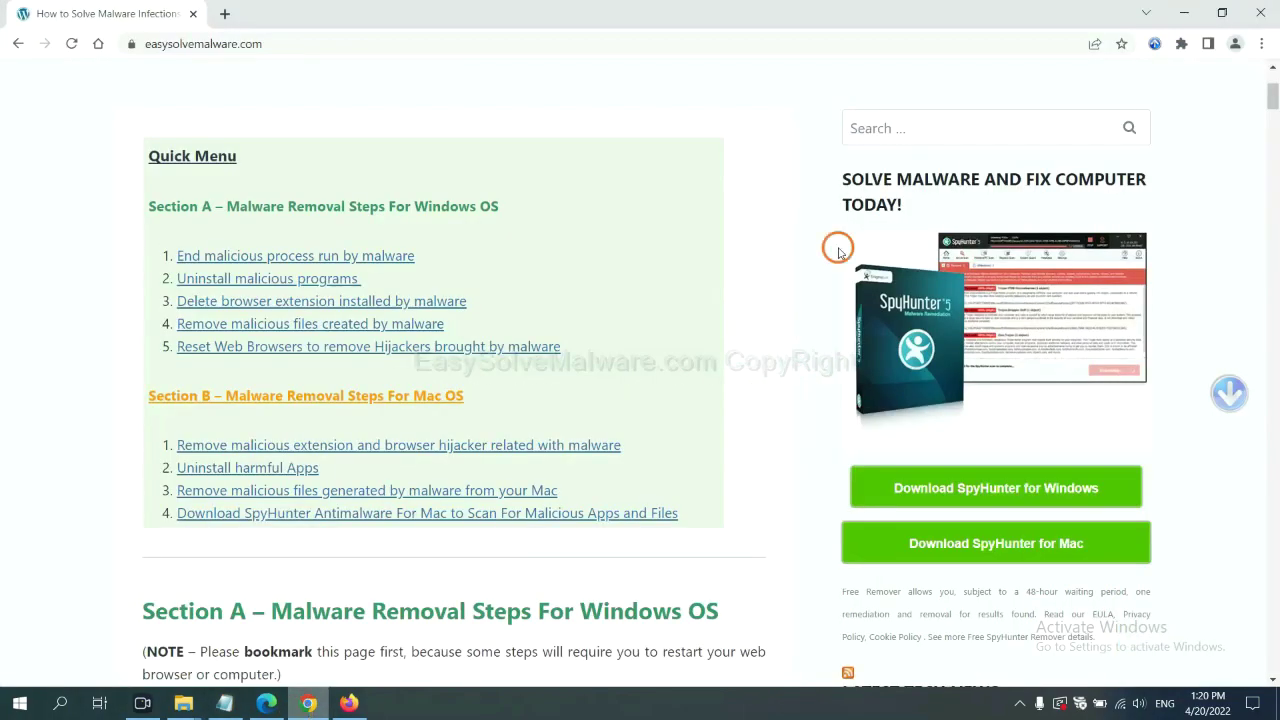
{"action": "left_click", "coordinate": [1263, 45]}
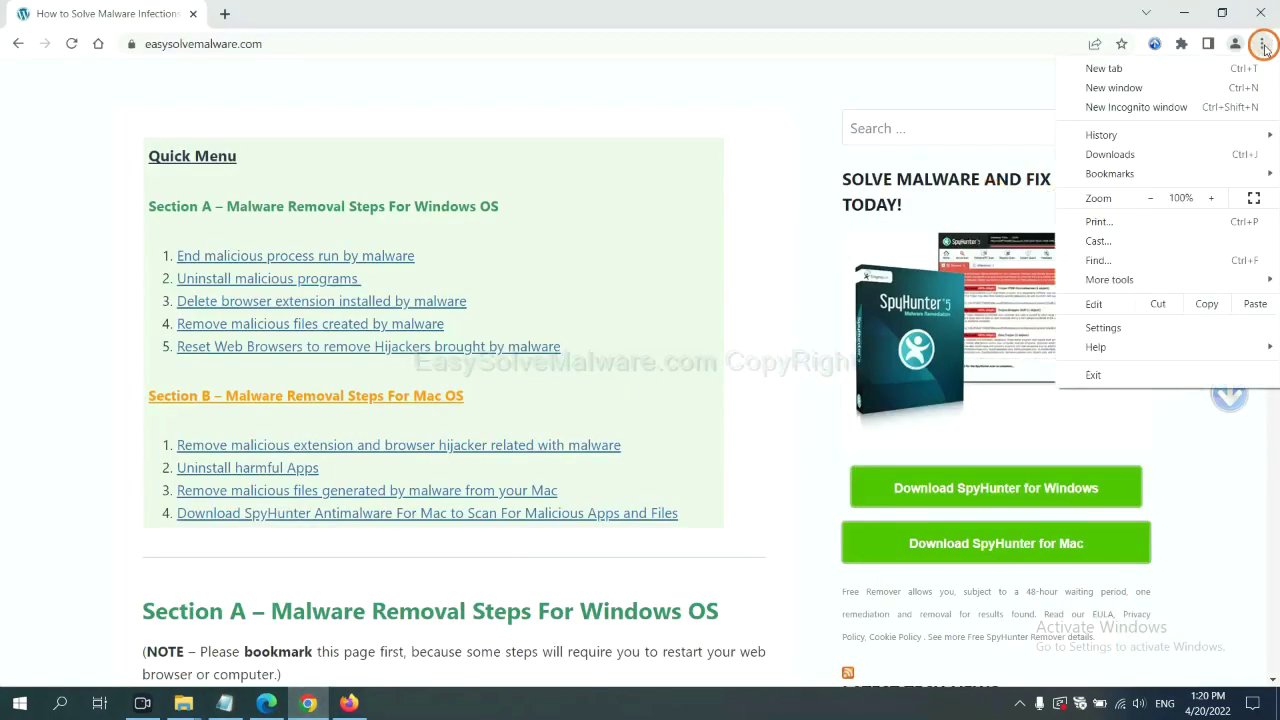
{"action": "left_click", "coordinate": [1105, 327]}
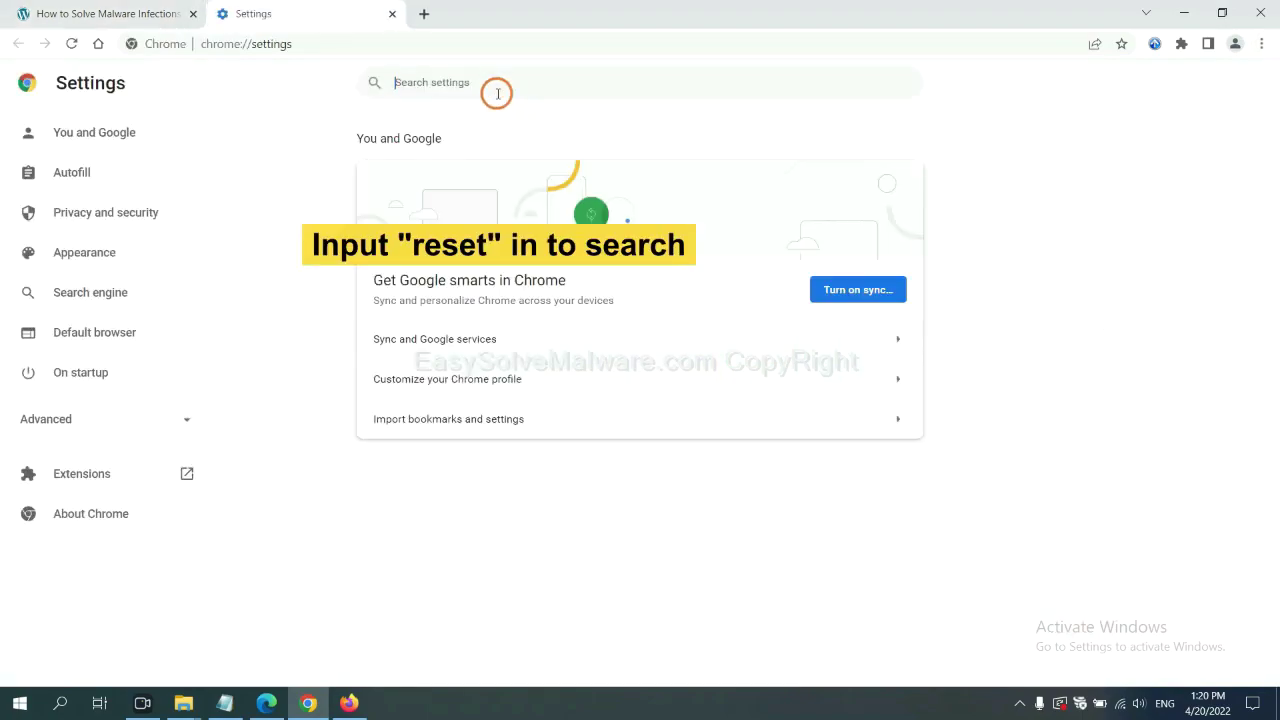
{"action": "type", "text": "reset"}
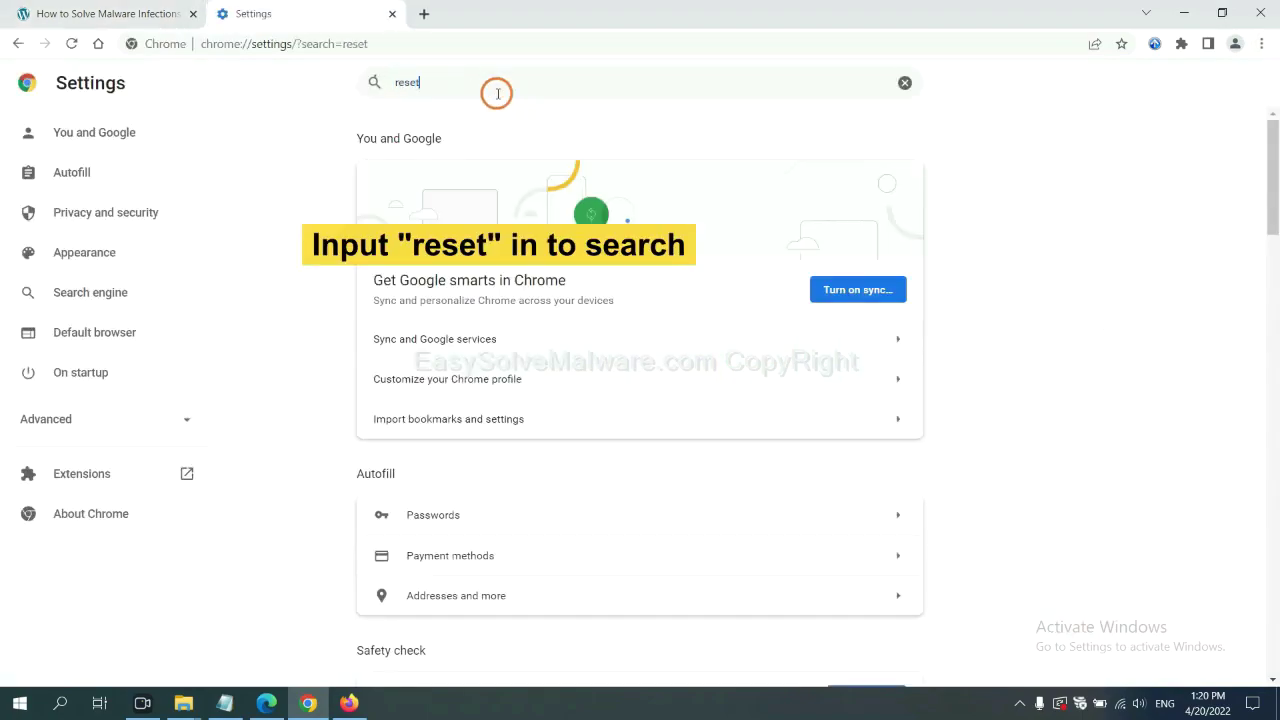
{"action": "left_click", "coordinate": [546, 180]}
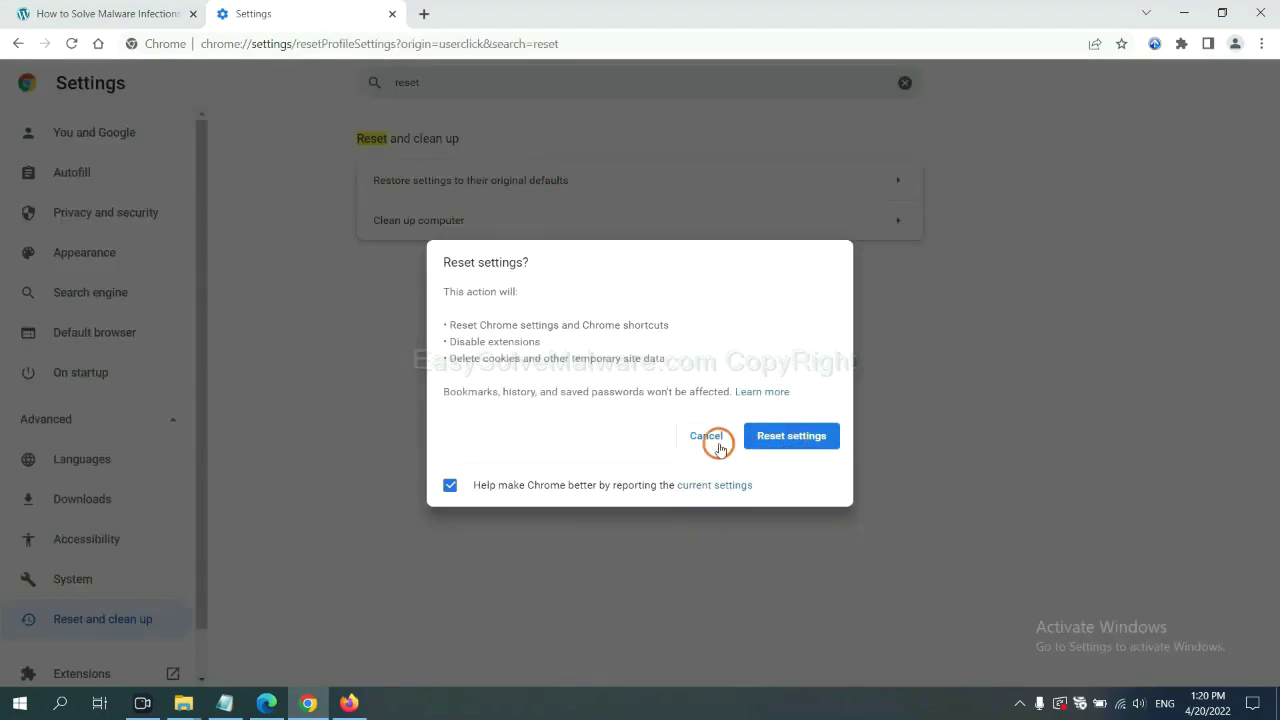
- Switch to Firefox and open the Refresh Firefox confirmation from its troubleshooting information page
{"action": "left_click", "coordinate": [349, 703]}
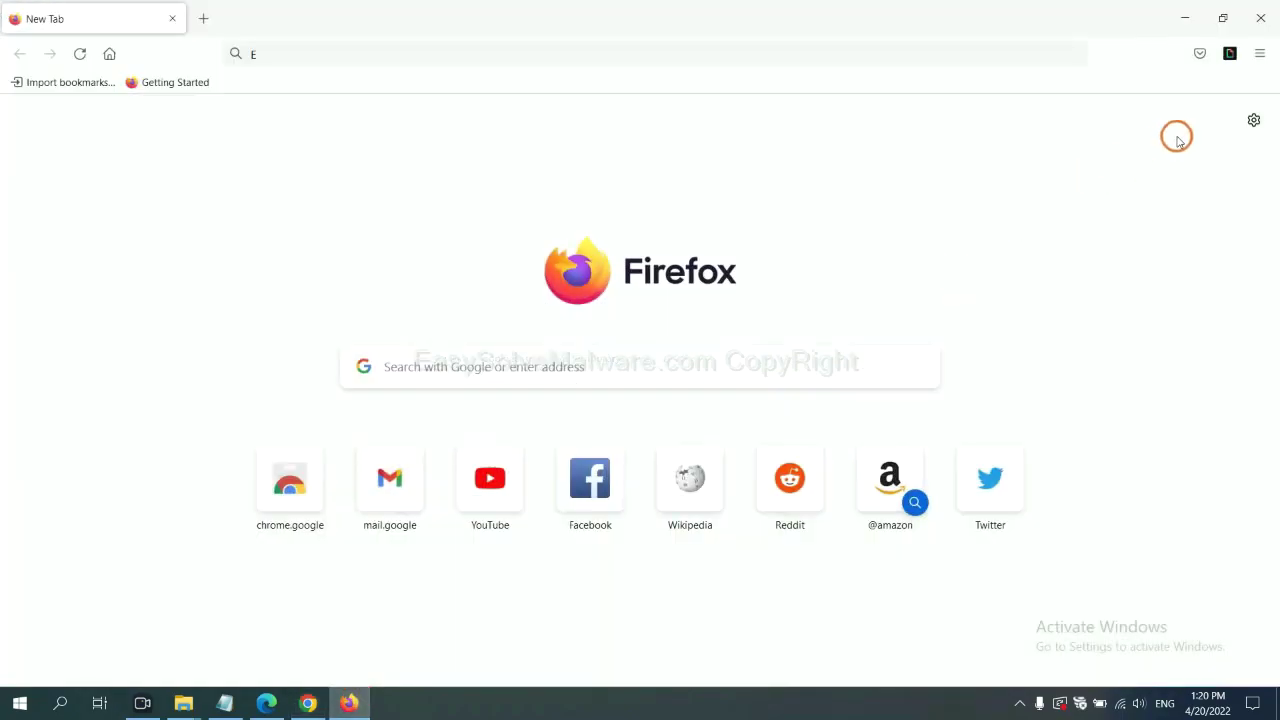
{"action": "left_click", "coordinate": [1259, 55]}
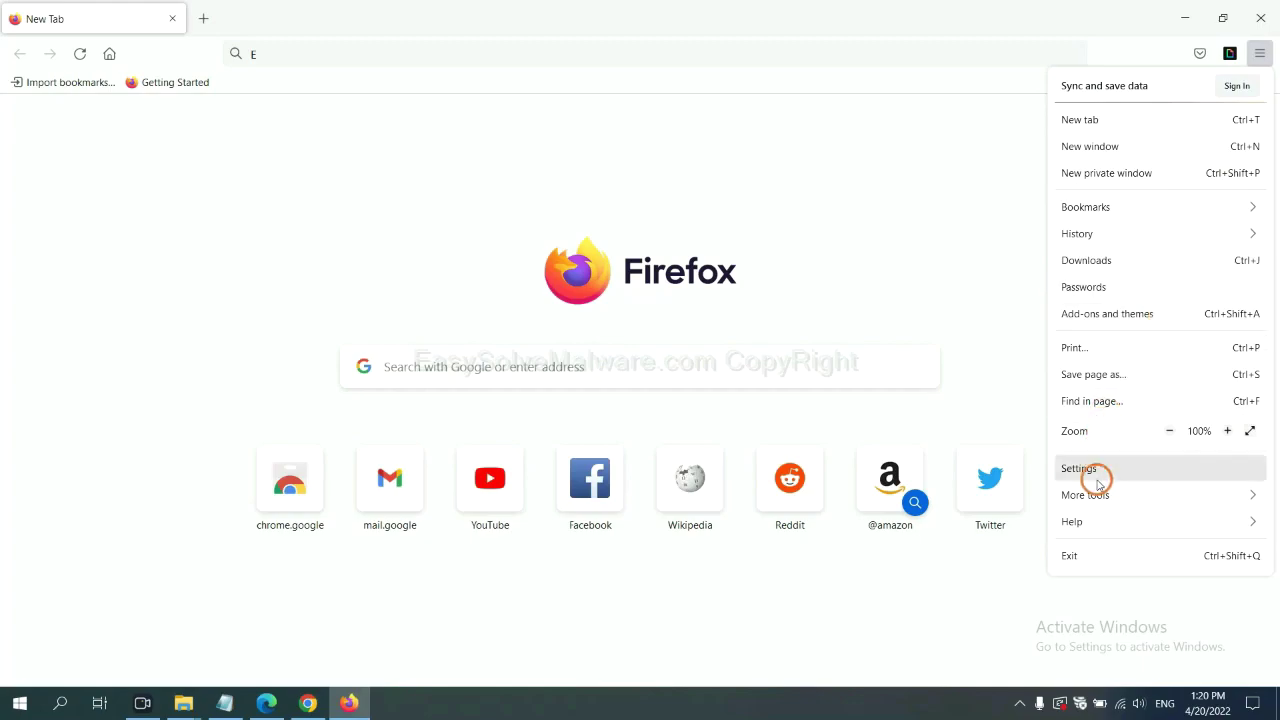
{"action": "left_click", "coordinate": [1101, 521]}
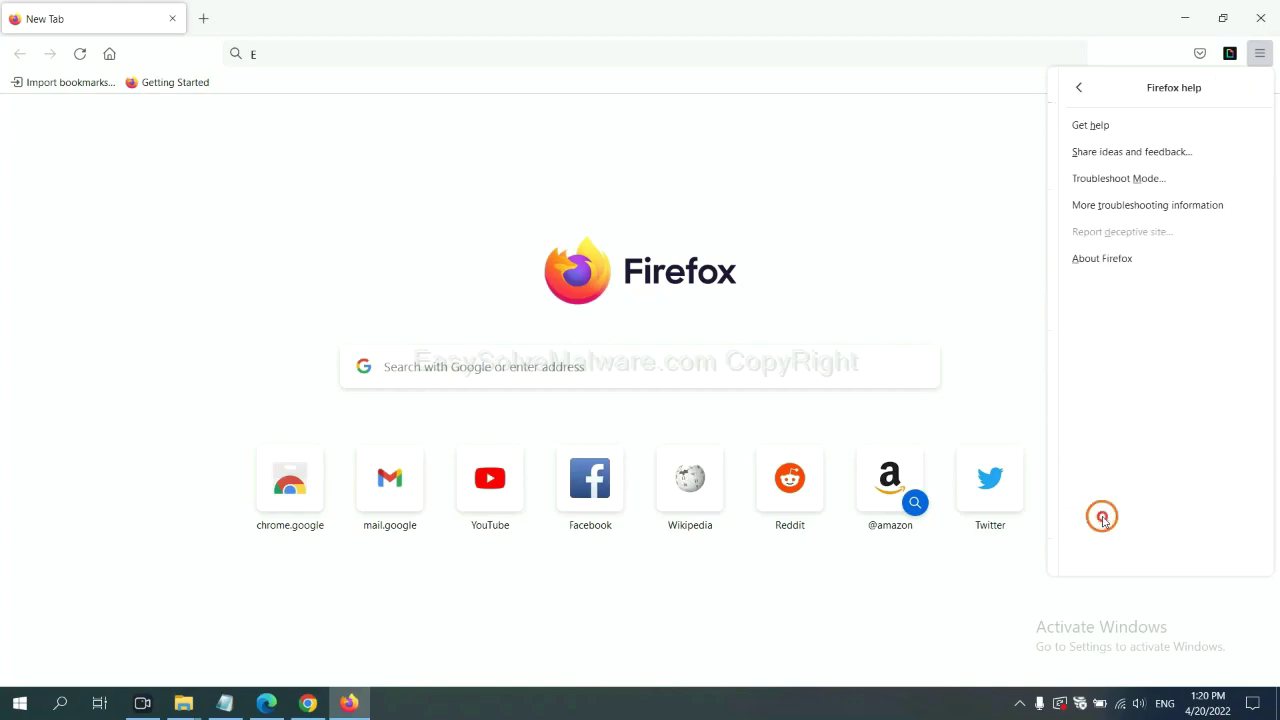
{"action": "left_click", "coordinate": [1124, 207]}
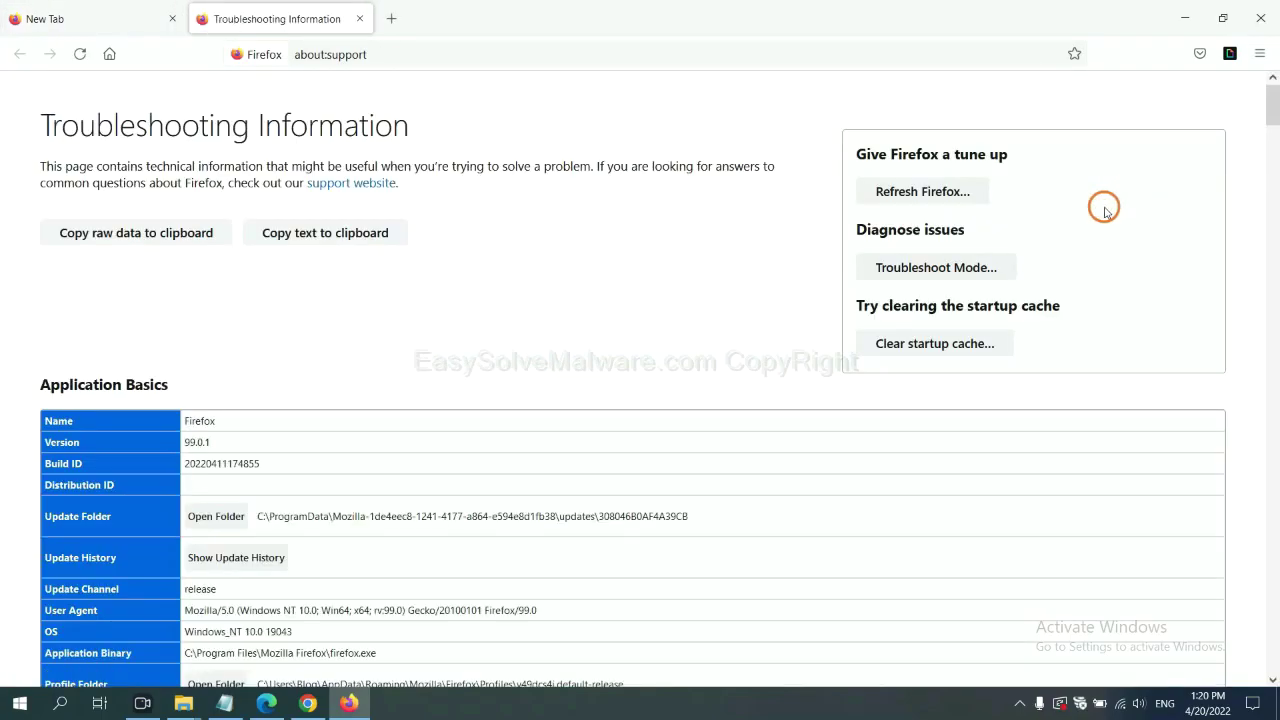
{"action": "left_click", "coordinate": [899, 193]}
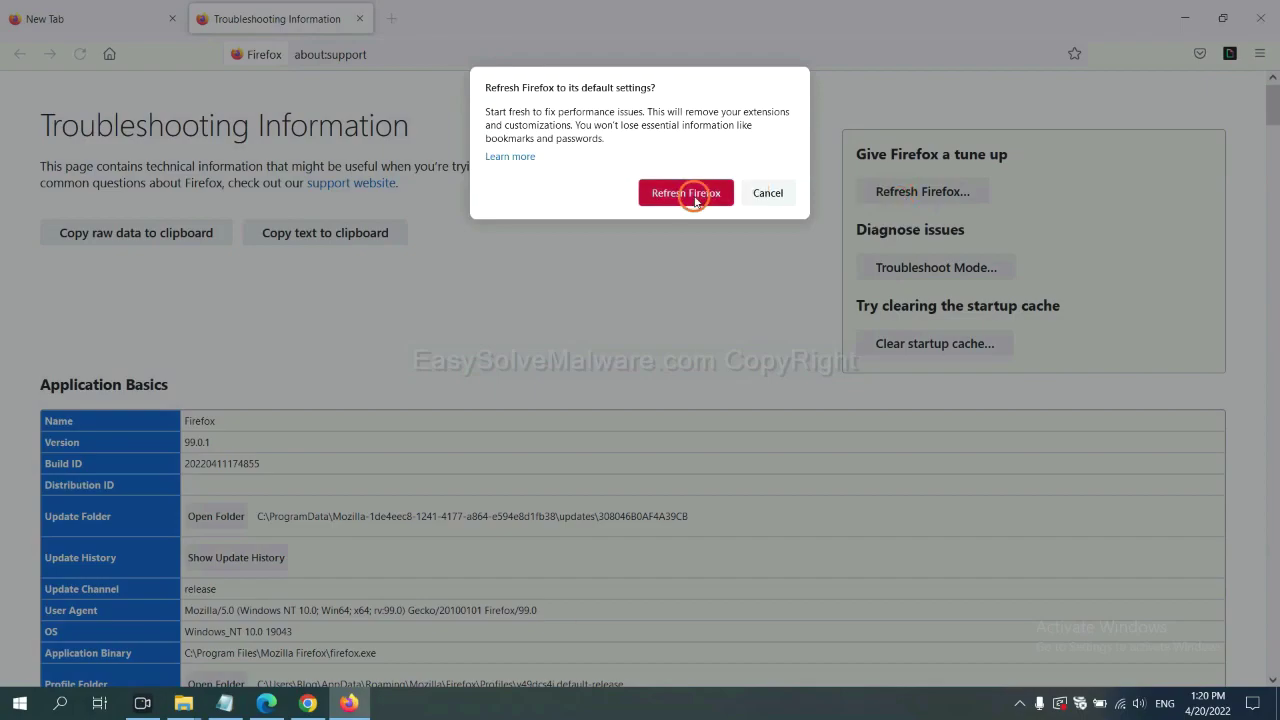
- Switch to Edge, search its settings for "reset" and open the confirmation for restoring settings to their default values
{"action": "left_click", "coordinate": [268, 700]}
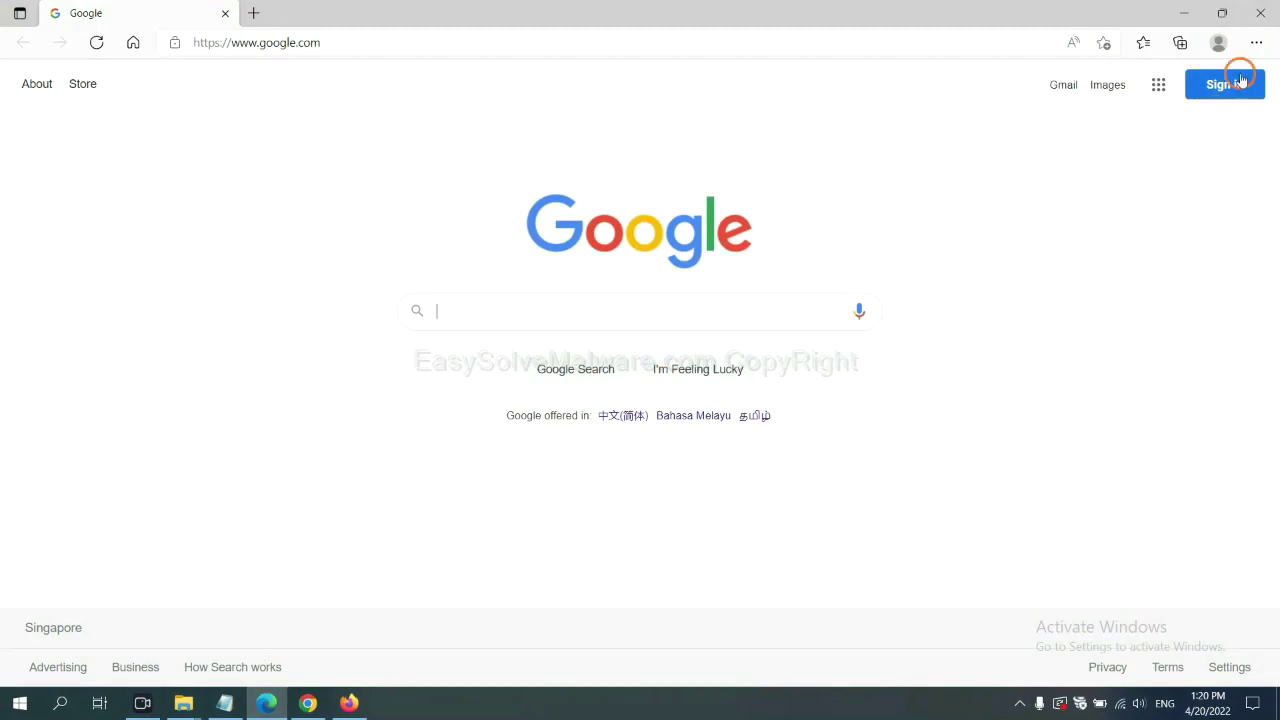
{"action": "left_click", "coordinate": [1256, 43]}
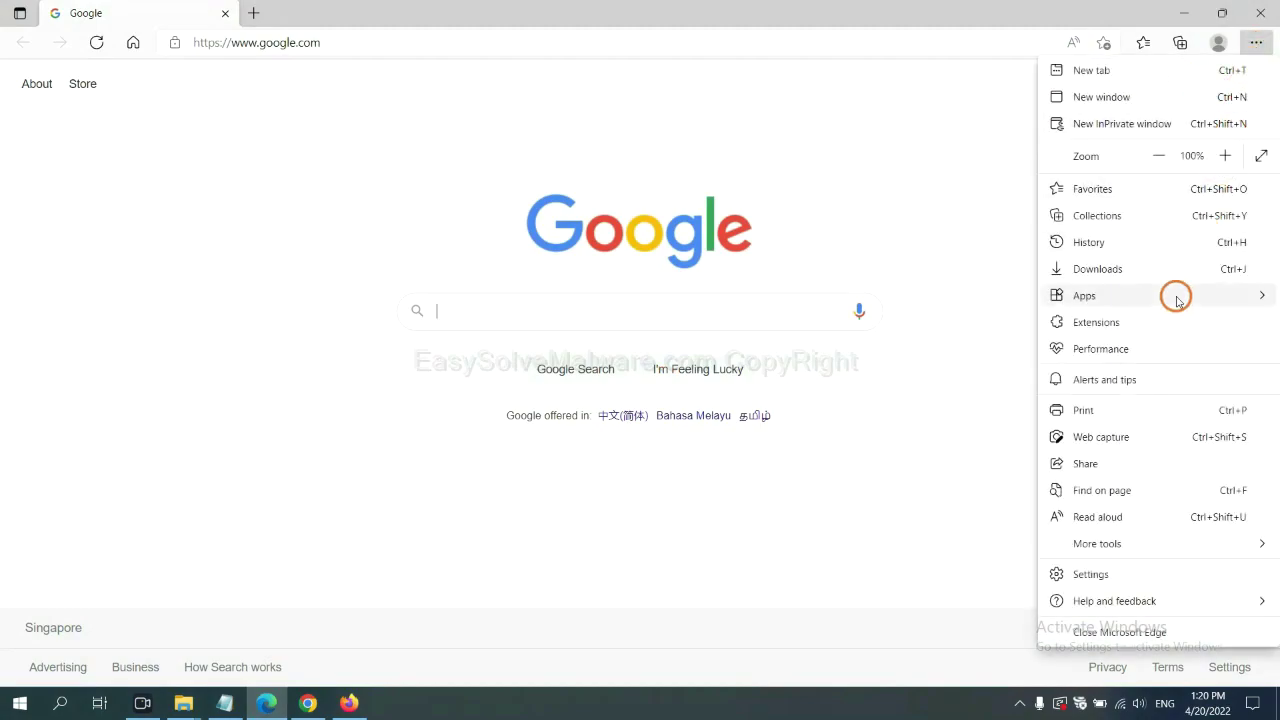
{"action": "left_click", "coordinate": [1092, 574]}
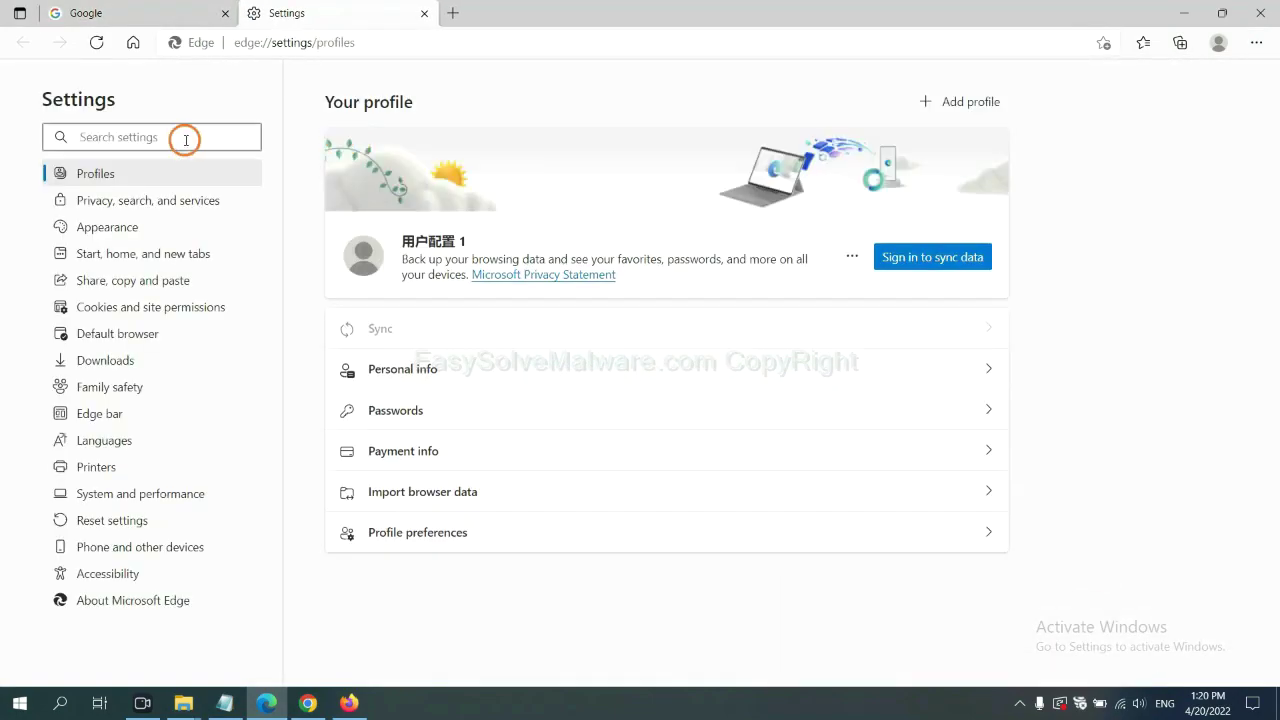
{"action": "type", "text": "re"}
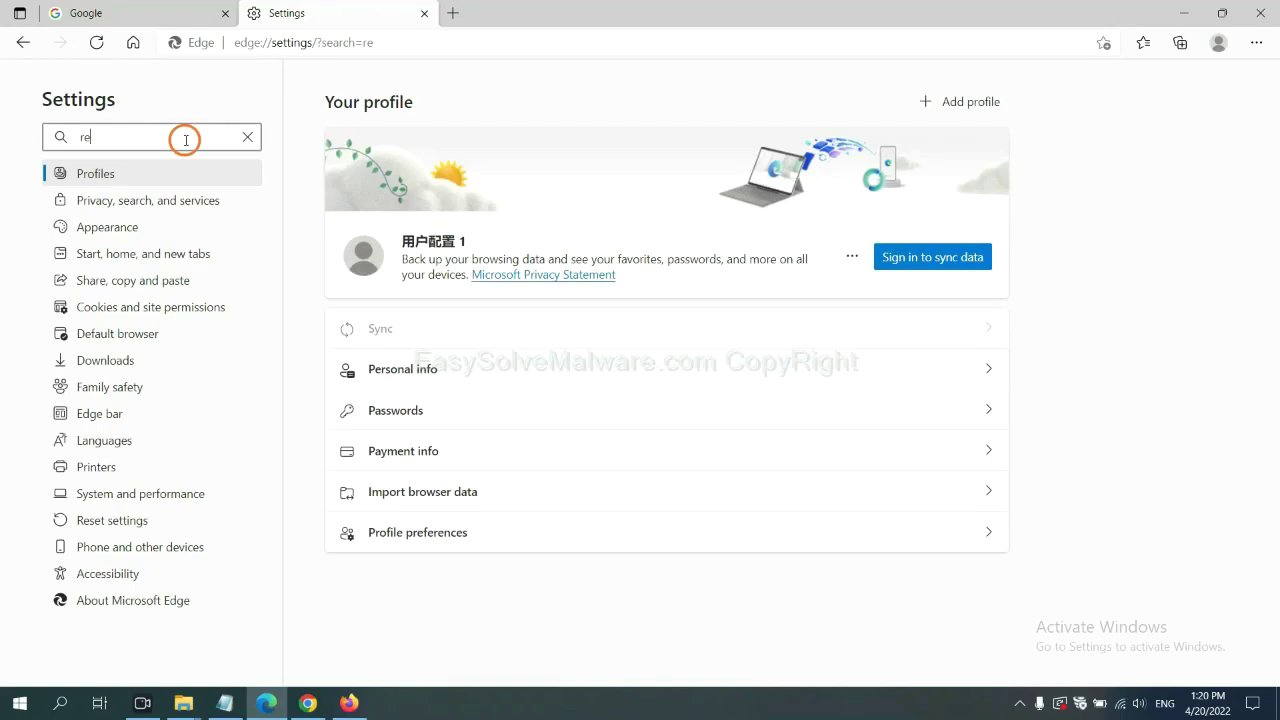
{"action": "type", "text": "set"}
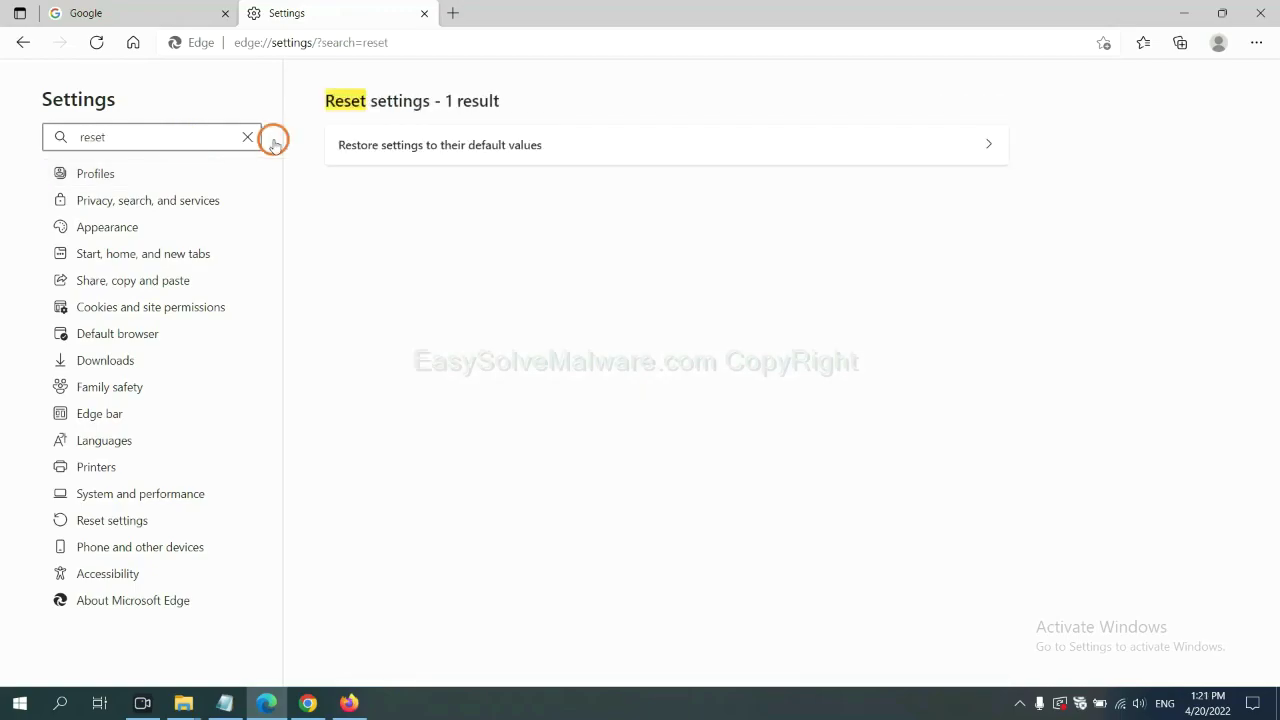
{"action": "left_click", "coordinate": [448, 144]}
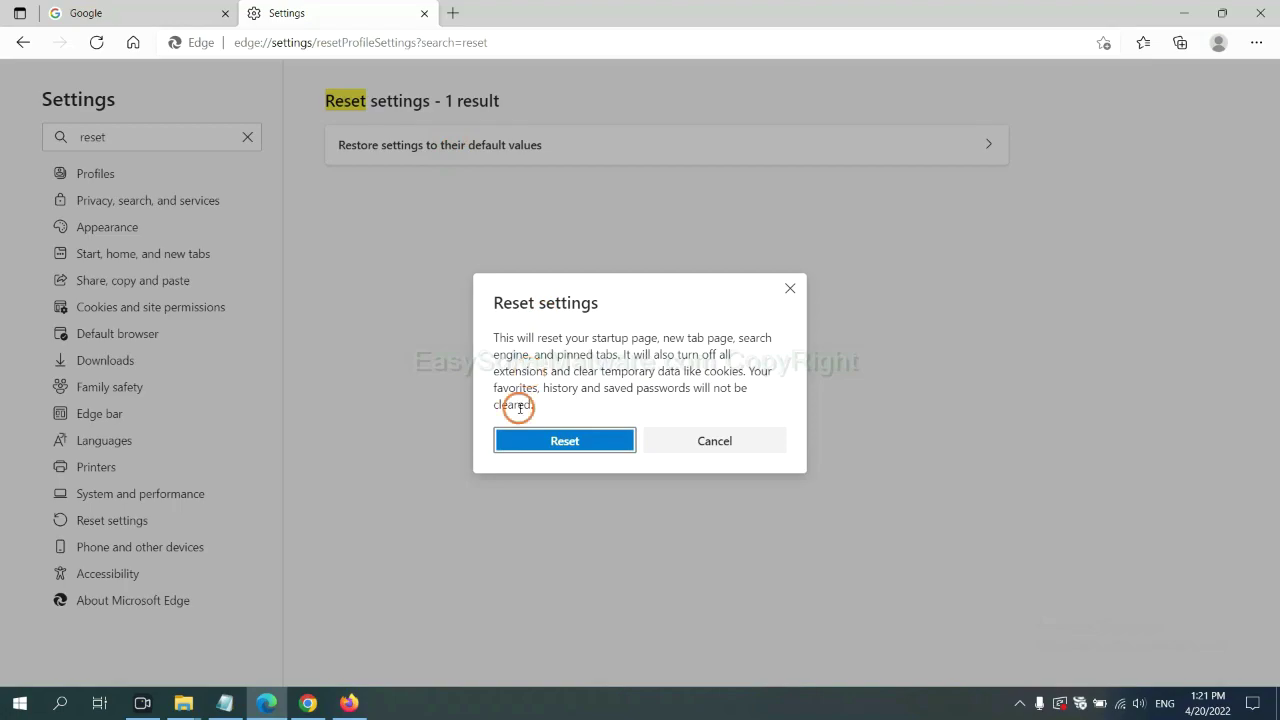